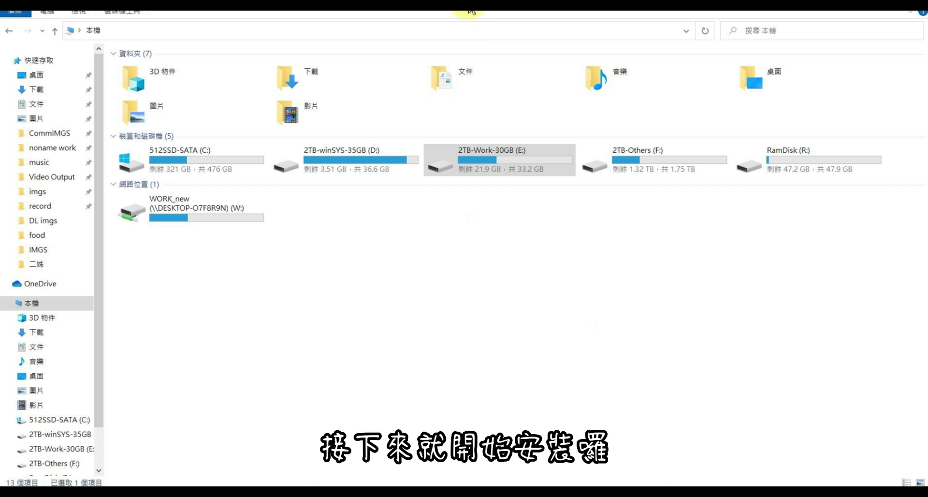
# Create a folder named SD on the 2TB-Work-30GB (E:) drive and open it.
pyautogui.click(471, 9)
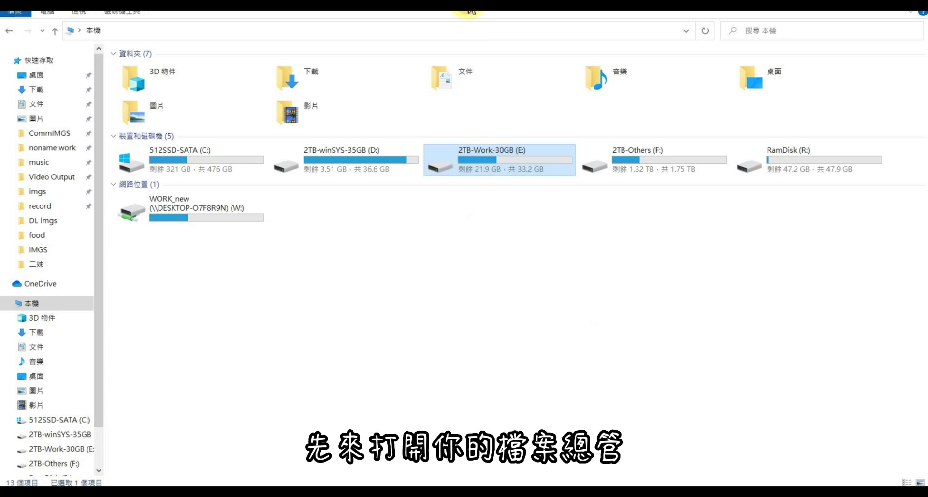
pyautogui.click(384, 287)
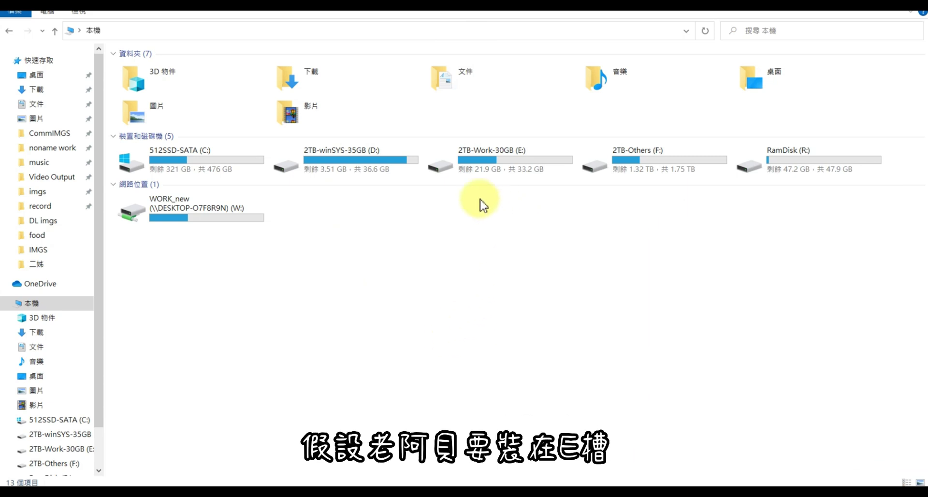
pyautogui.doubleClick(512, 168)
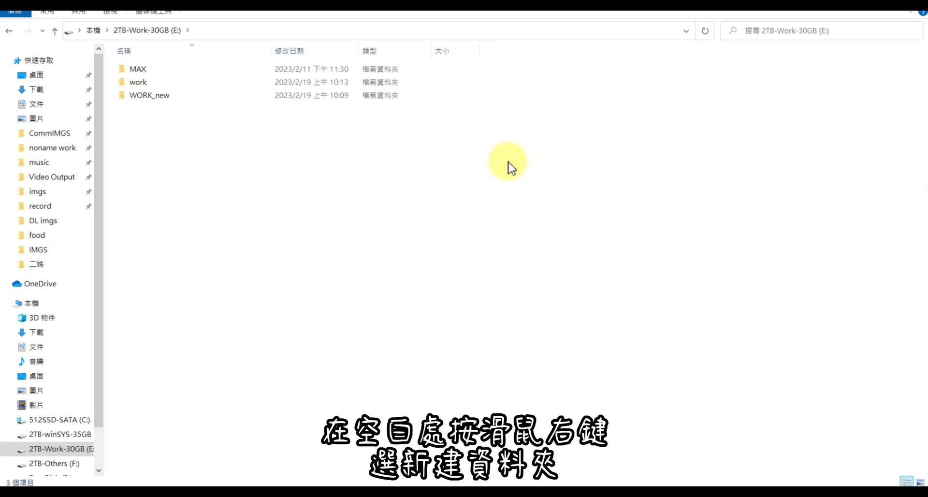
pyautogui.rightClick(181, 165)
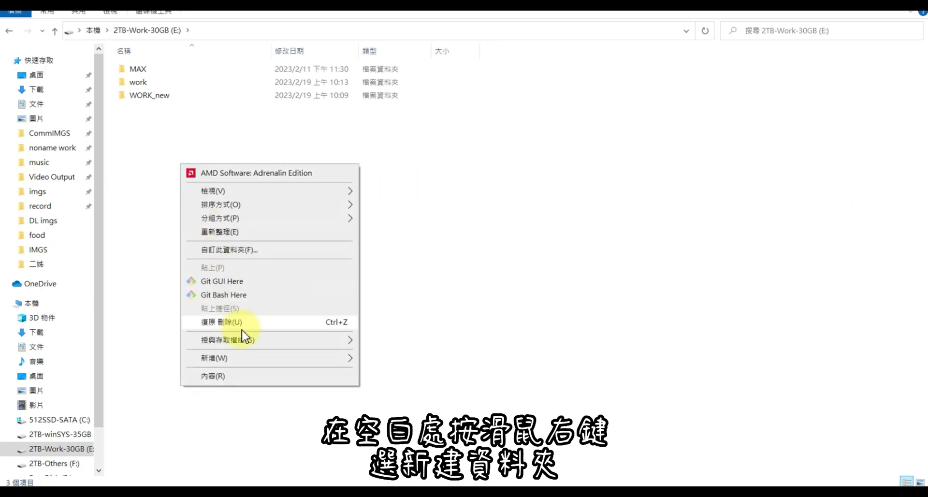
pyautogui.moveTo(251, 364)
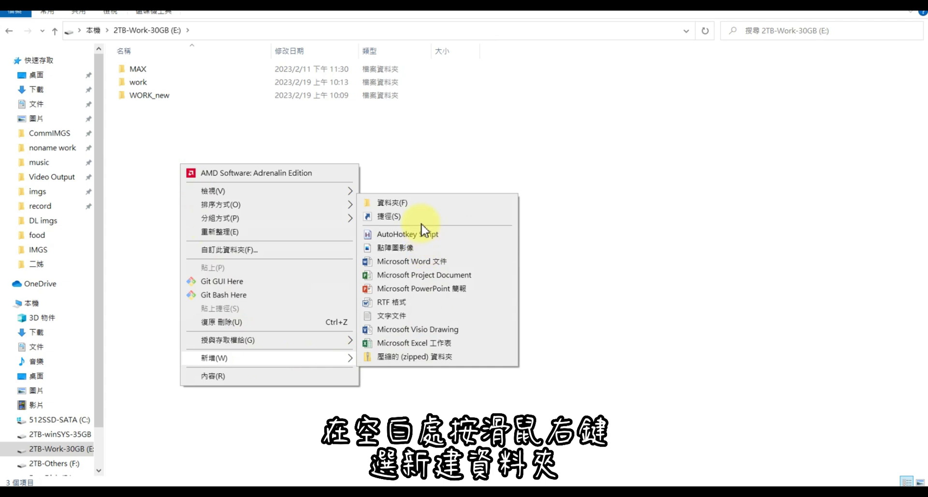
pyautogui.click(419, 208)
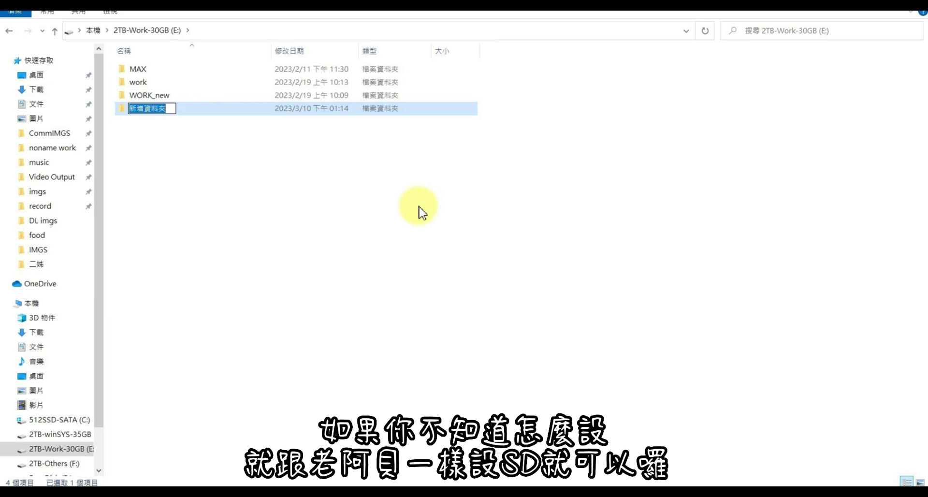
pyautogui.write('SD')
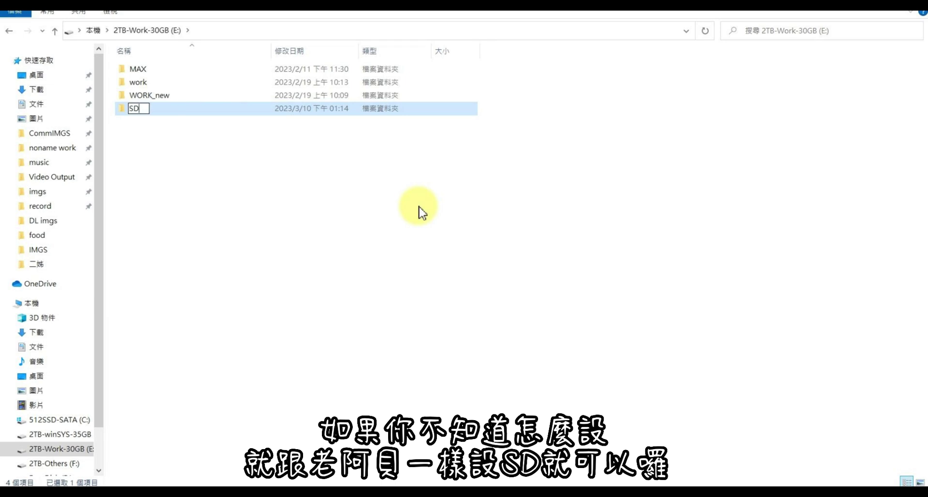
pyautogui.click(420, 212)
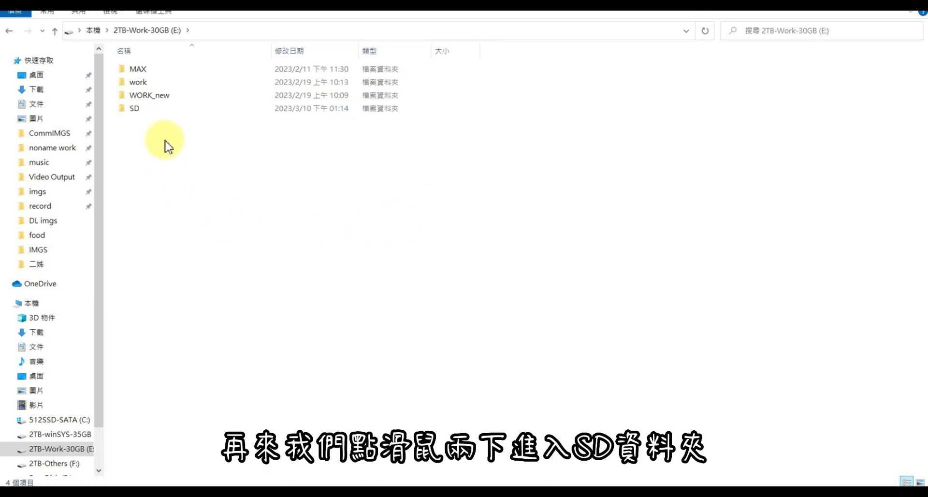
pyautogui.doubleClick(158, 109)
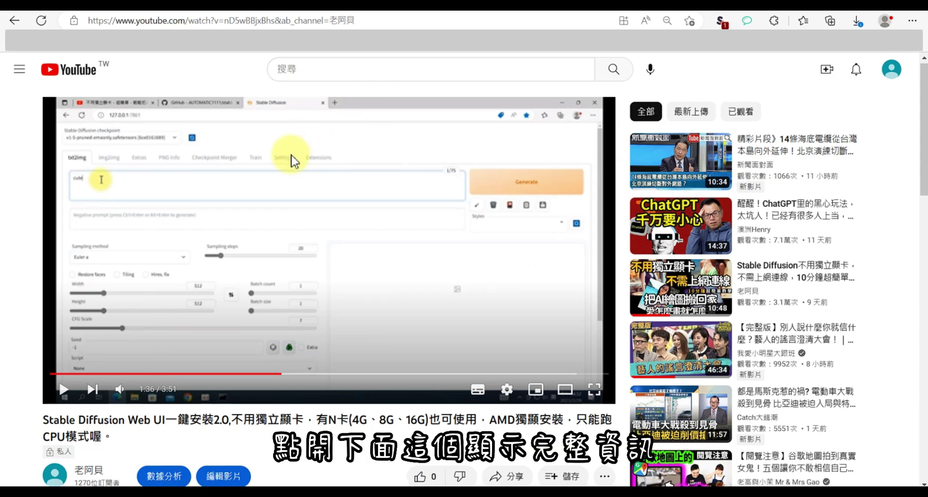
# In Microsoft Edge, expand the Stable Diffusion video's description, open its Python link and check that the page is for version 3.10.6.
pyautogui.scroll(-5, 293, 161)
pyautogui.scroll(-1, 256, 194)
pyautogui.click(238, 223)
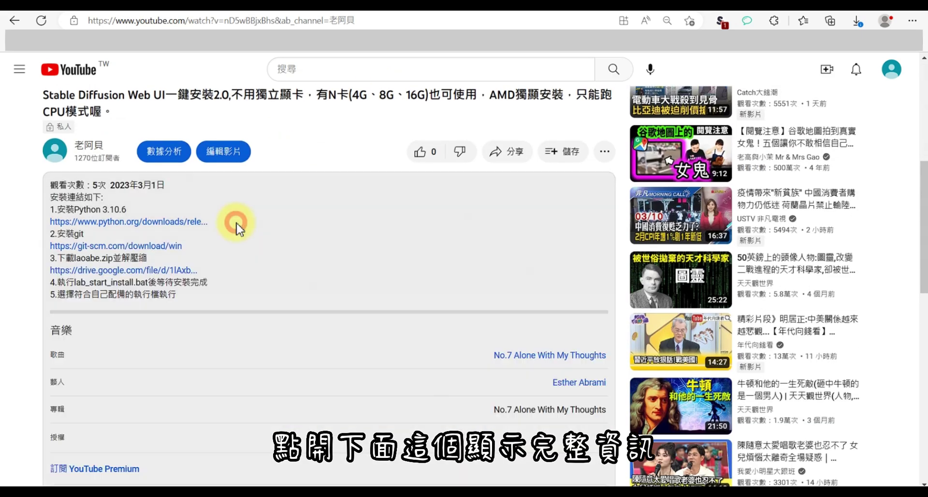
pyautogui.click(153, 224)
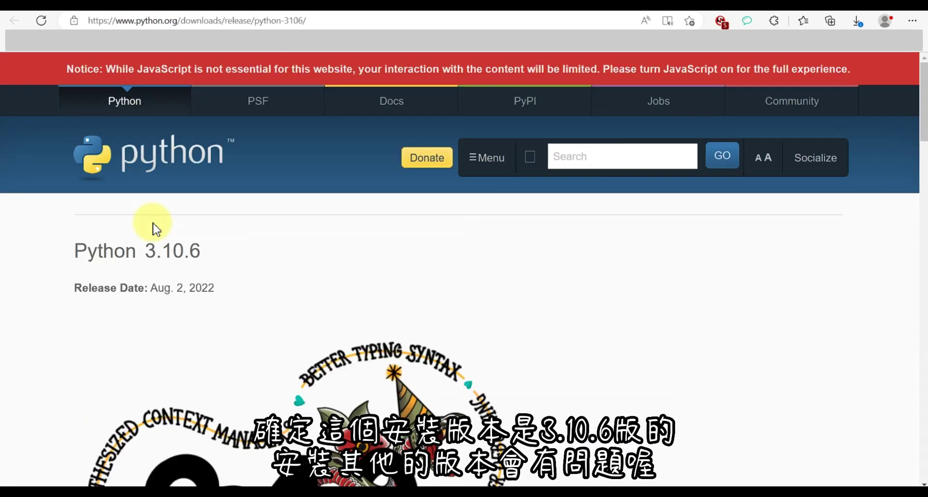
pyautogui.moveTo(214, 258); pyautogui.dragTo(73, 259)
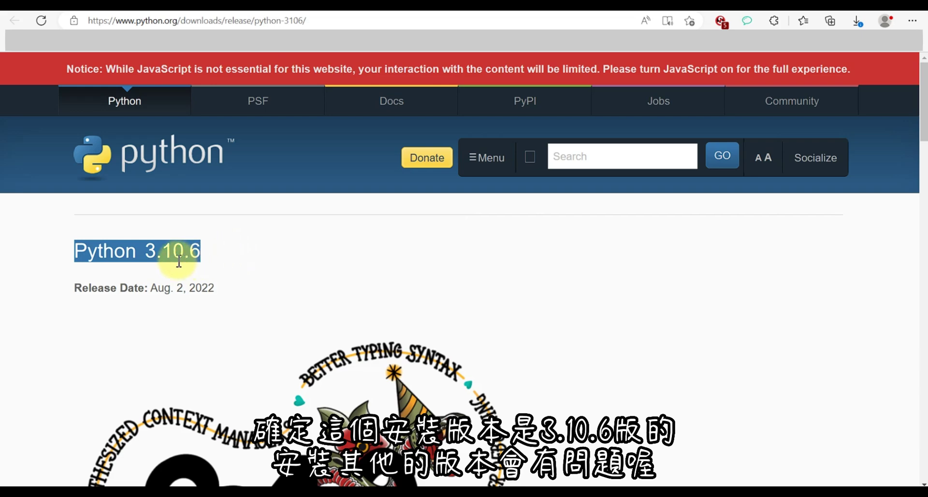
# Download the 64-bit Windows installer of Python 3.10.6.
pyautogui.scroll(-12, 285, 256)
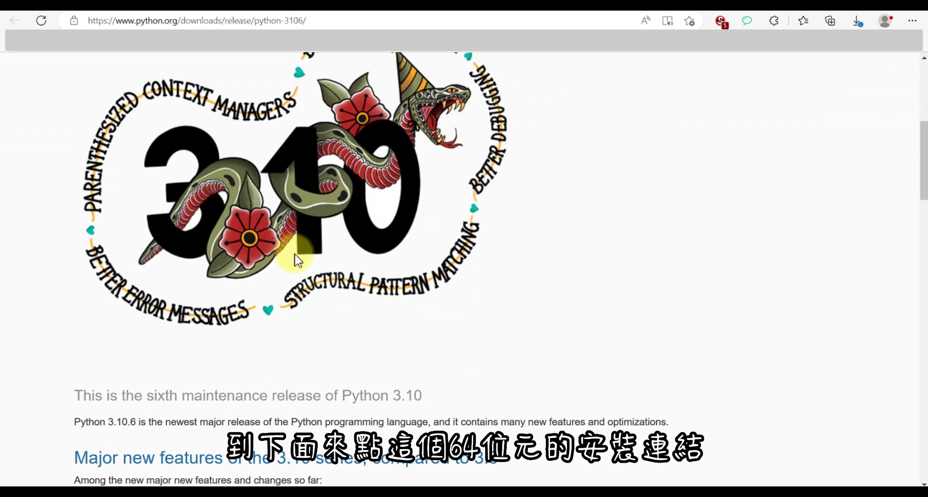
pyautogui.scroll(-18, 296, 255)
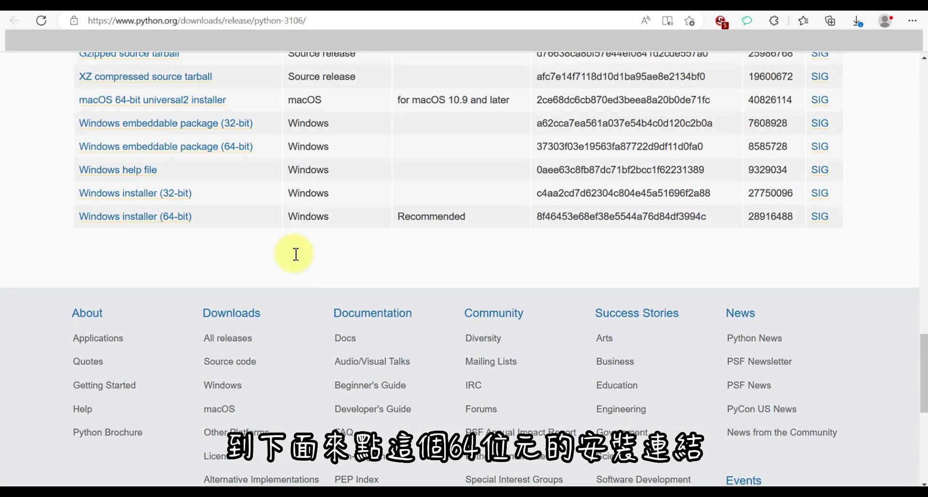
pyautogui.click(165, 220)
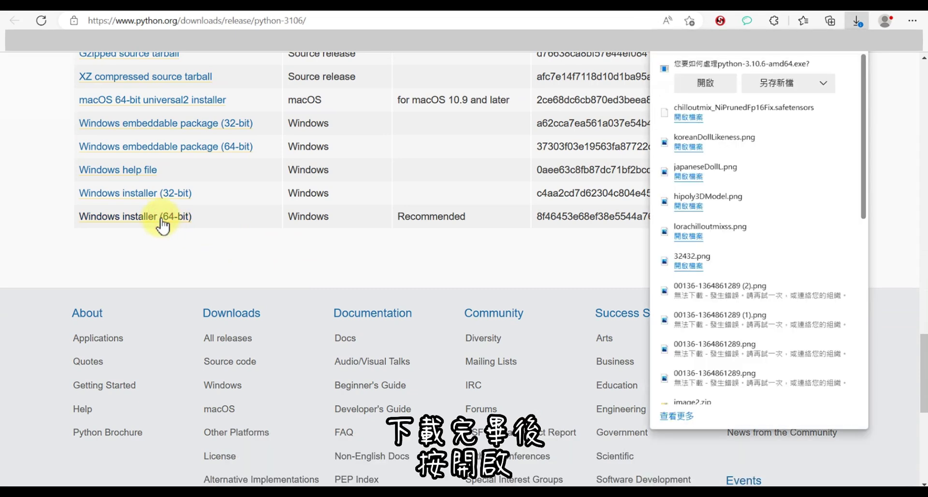
# Run the downloaded Python installer and uninstall the existing Python 3.10.6 installation.
pyautogui.click(708, 86)
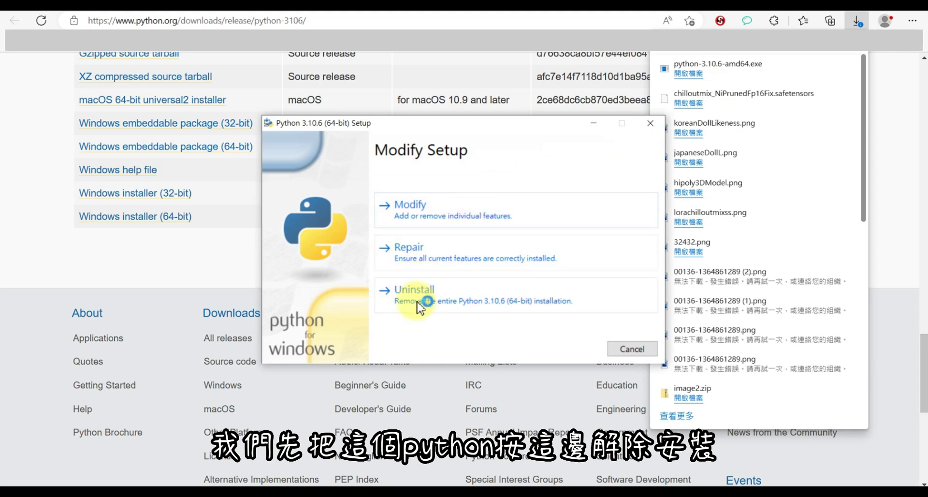
pyautogui.click(445, 302)
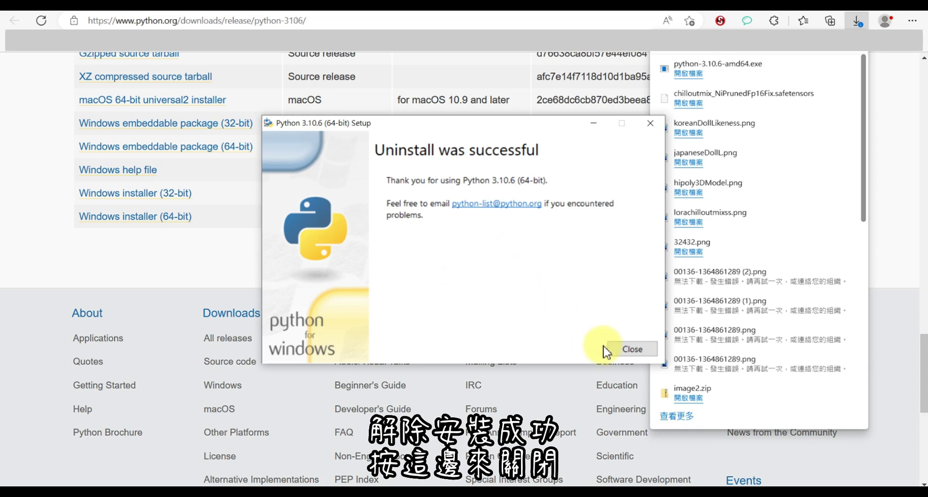
pyautogui.click(623, 349)
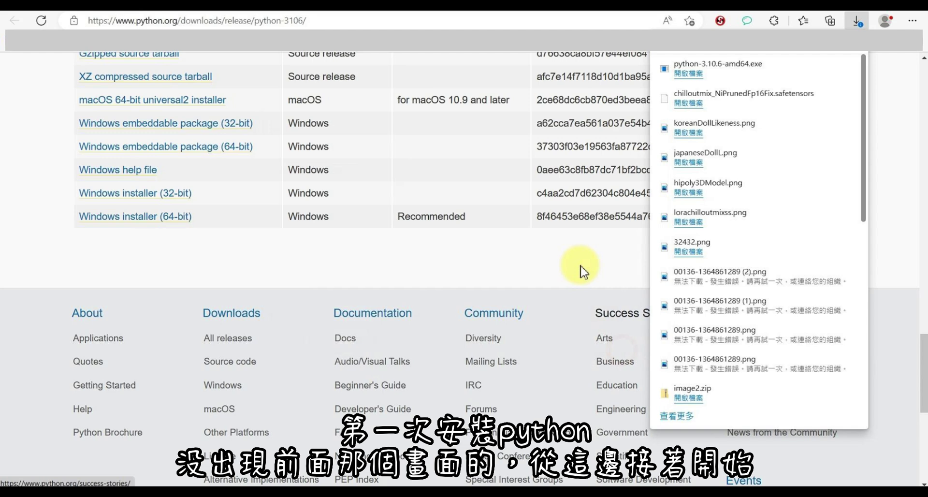
# Run the Python installer again and install Python 3.10.6 with default settings and Add Python 3.10 to PATH enabled.
pyautogui.click(692, 76)
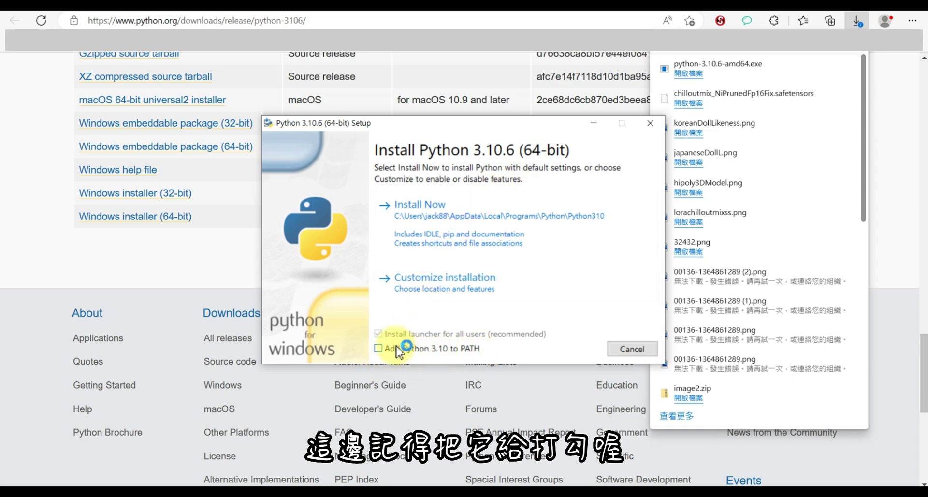
pyautogui.click(378, 348)
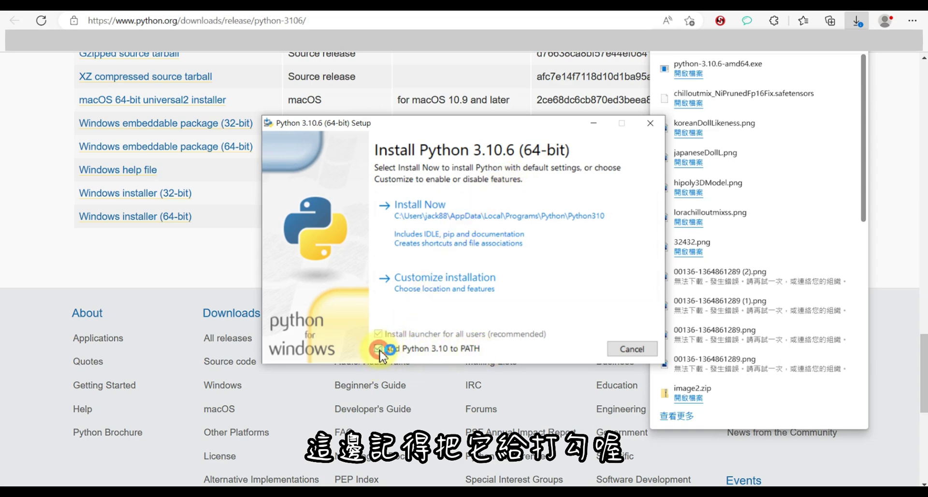
pyautogui.click(446, 217)
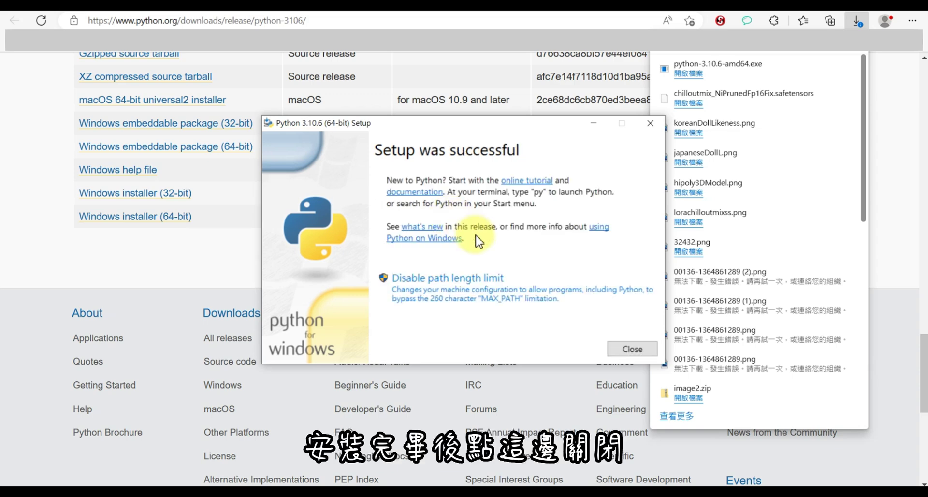
pyautogui.click(628, 350)
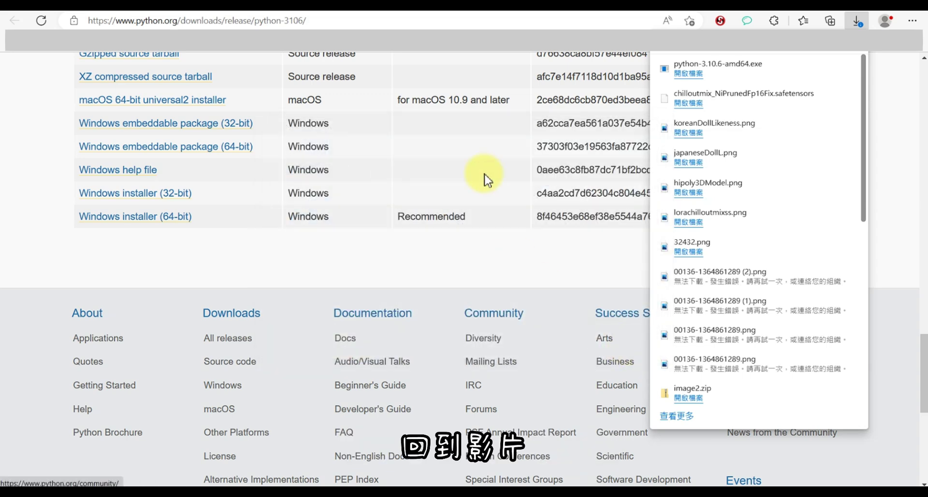
# Open the Git link from the video description, download the 64-bit Git for Windows Setup and run it.
pyautogui.click(455, 7)
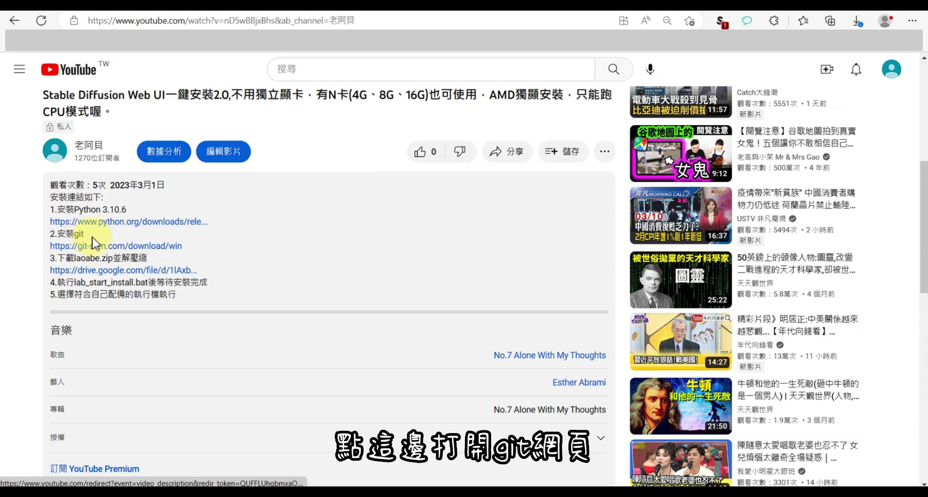
pyautogui.click(109, 246)
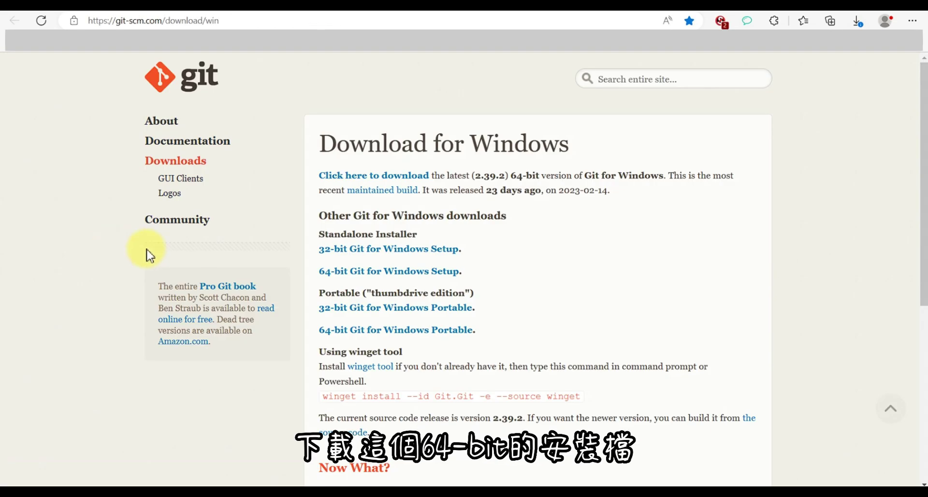
pyautogui.click(431, 275)
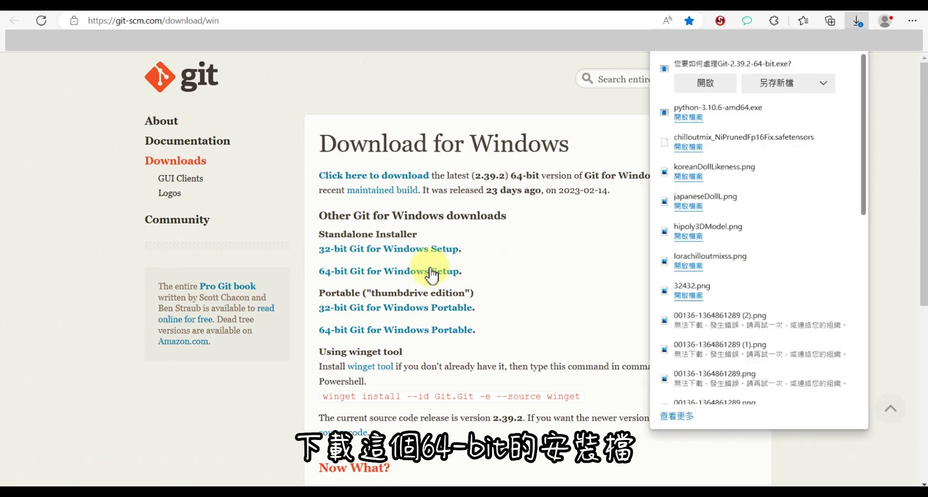
pyautogui.click(707, 84)
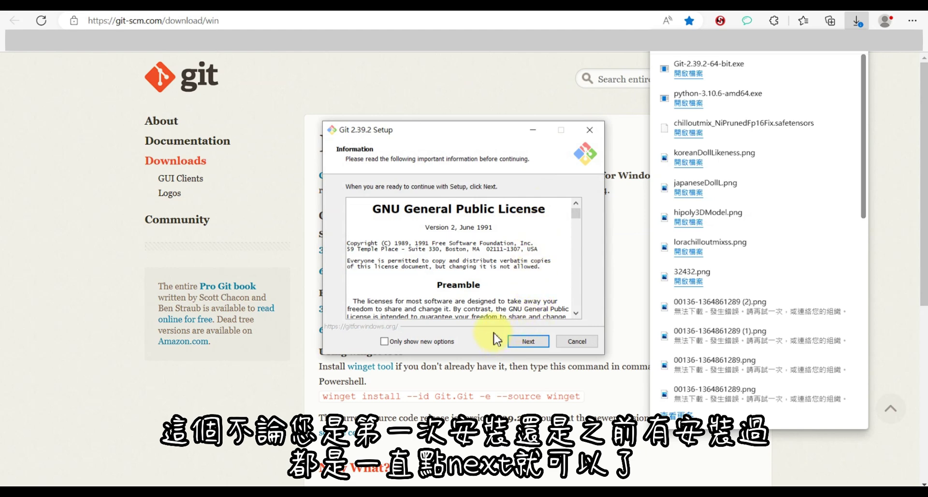
# Install Git 2.39.2 with all default options and finish the setup with View Release Notes turned off.
pyautogui.click(529, 342)
pyautogui.click(528, 342)
pyautogui.click(529, 341)
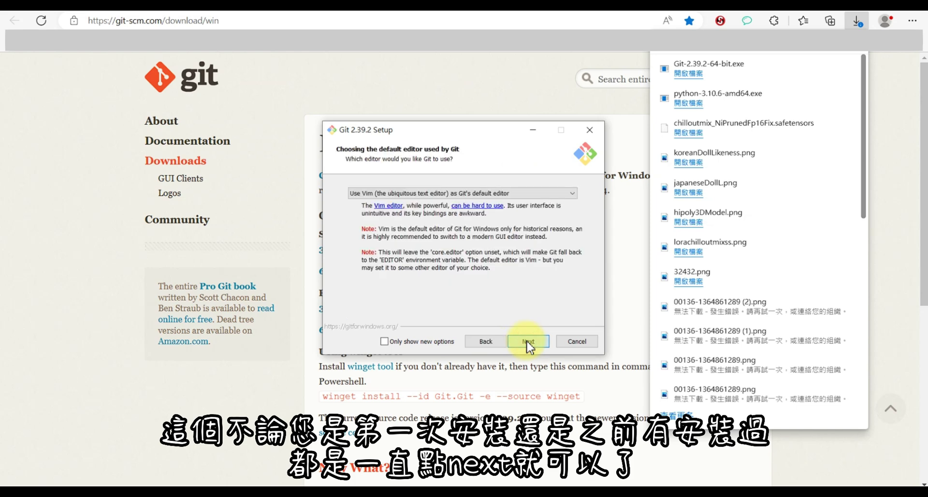
pyautogui.click(528, 342)
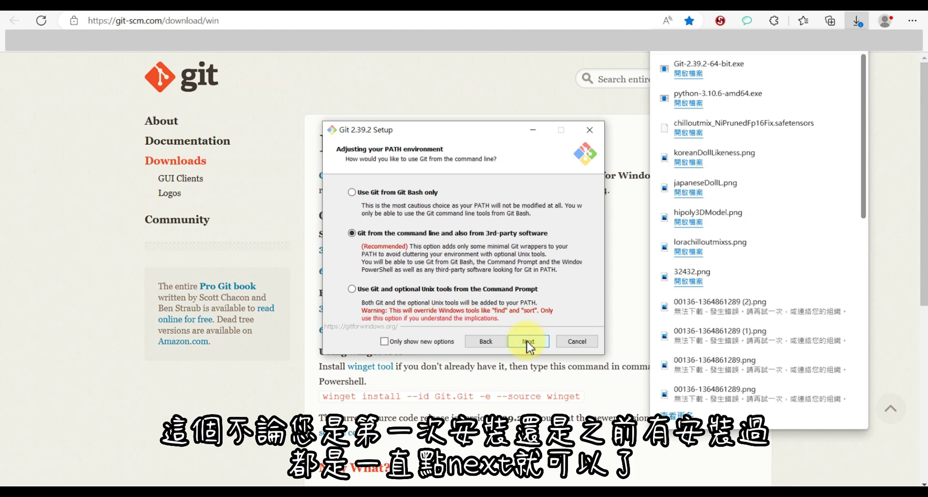
pyautogui.click(528, 342)
pyautogui.click(529, 342)
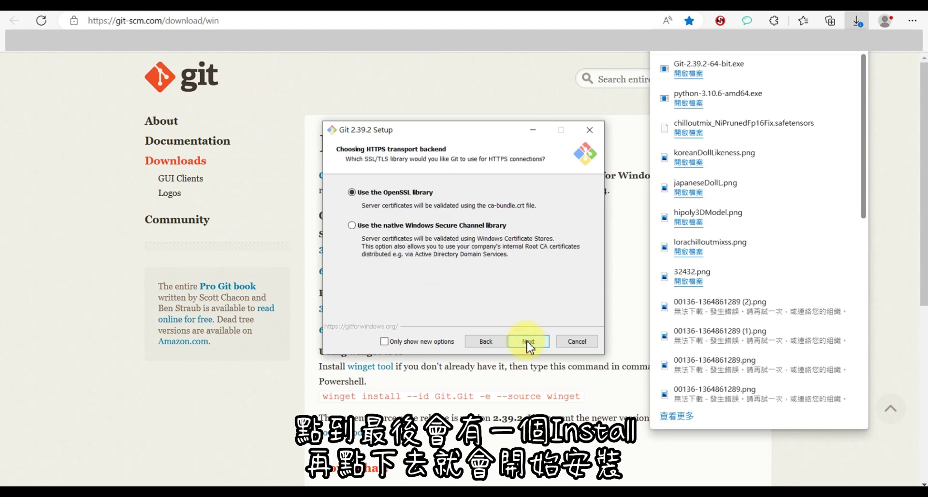
pyautogui.click(528, 342)
pyautogui.click(529, 342)
pyautogui.click(529, 342)
pyautogui.click(528, 342)
pyautogui.click(528, 341)
pyautogui.click(528, 342)
pyautogui.click(528, 342)
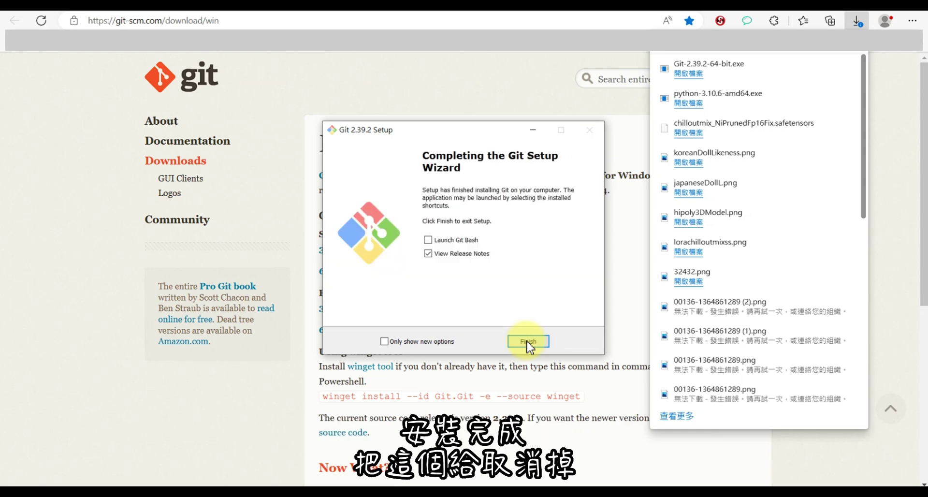
pyautogui.click(428, 253)
pyautogui.click(529, 342)
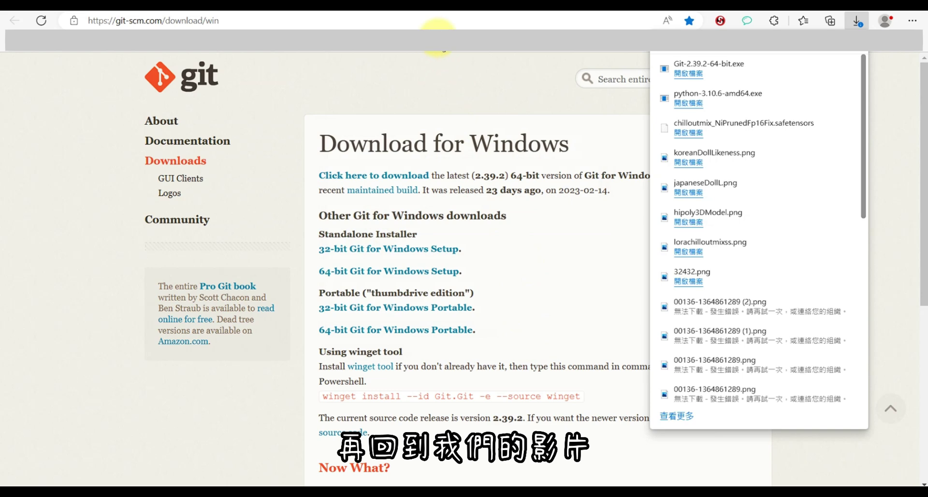
# Return to the video page, open the laoabe.zip link in its description and start downloading the file with Save As.
pyautogui.click(434, 9)
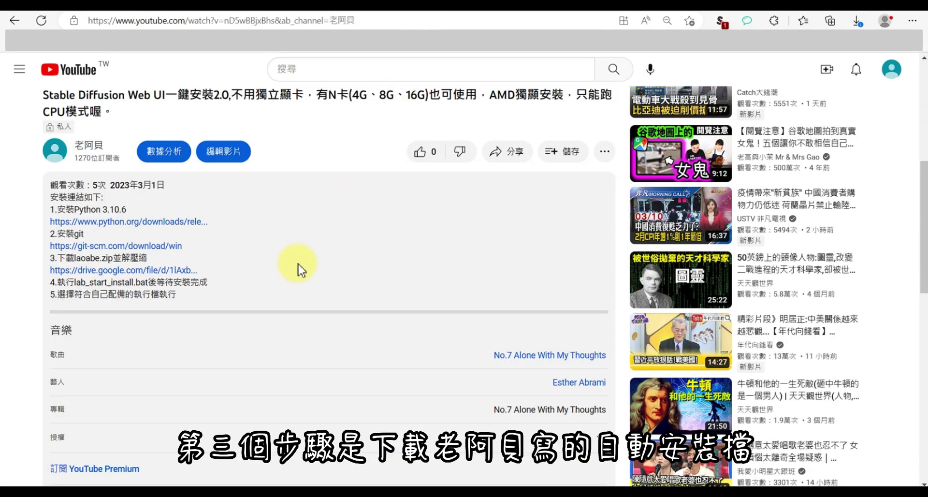
pyautogui.click(97, 275)
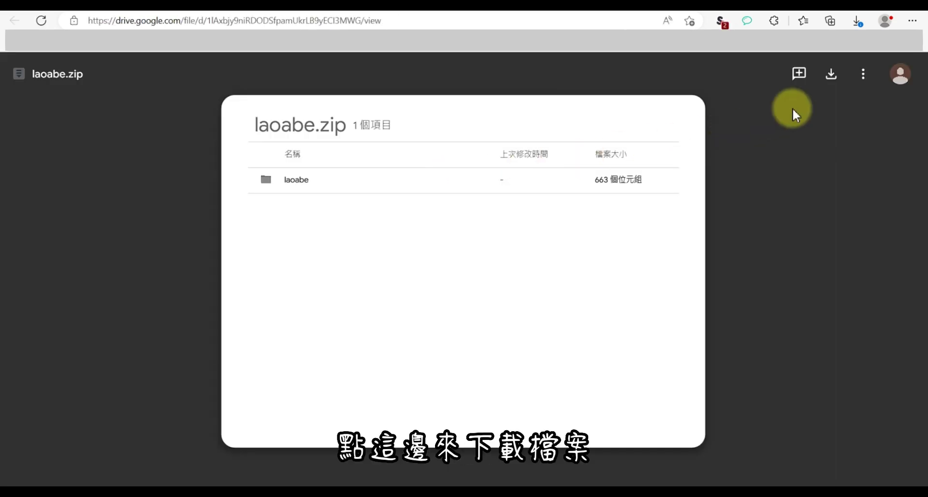
pyautogui.click(832, 75)
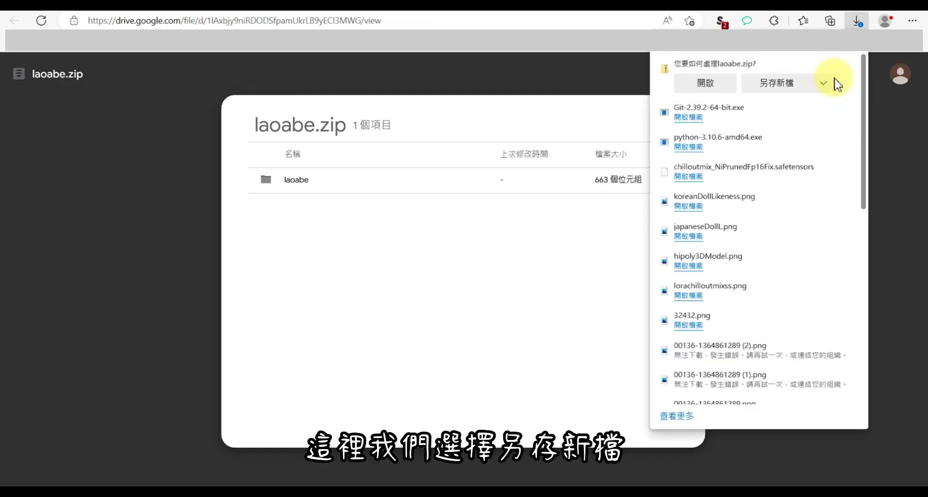
pyautogui.click(777, 87)
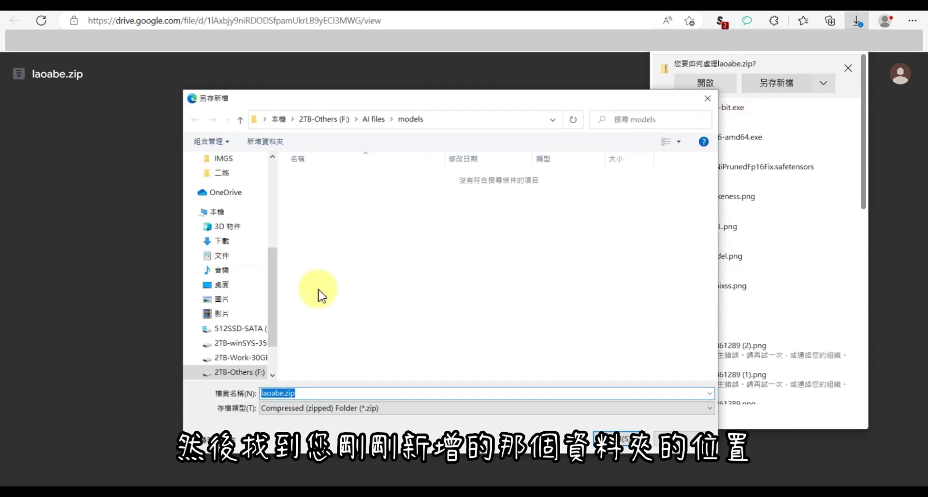
# Save laoabe.zip into the SD folder on the E: drive.
pyautogui.moveTo(279, 317); pyautogui.dragTo(277, 331)
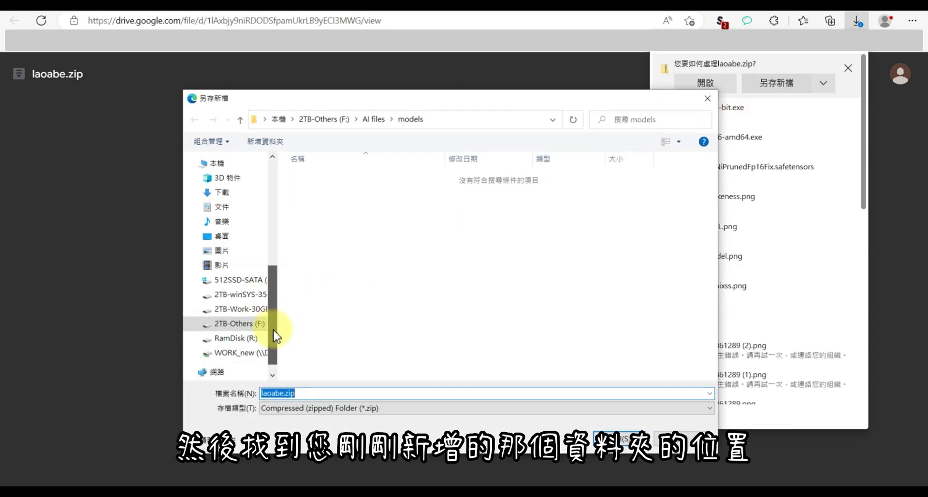
pyautogui.click(280, 120)
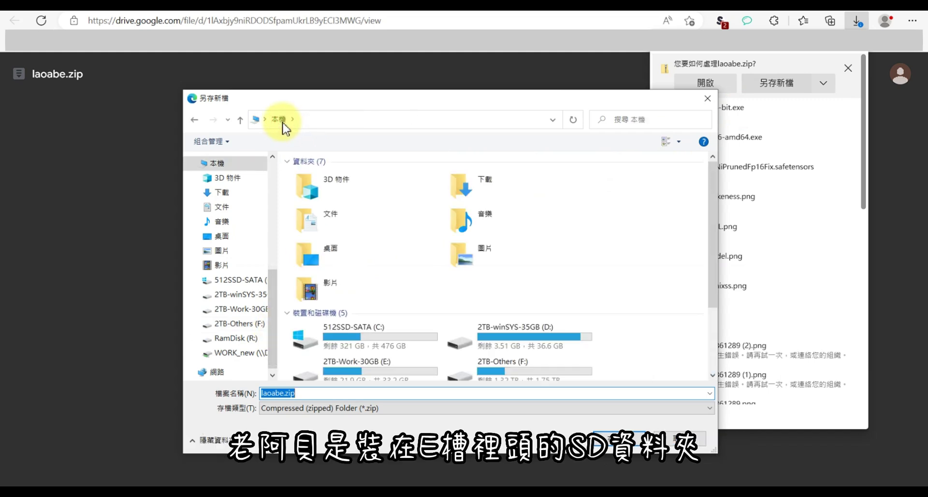
pyautogui.scroll(-2, 445, 296)
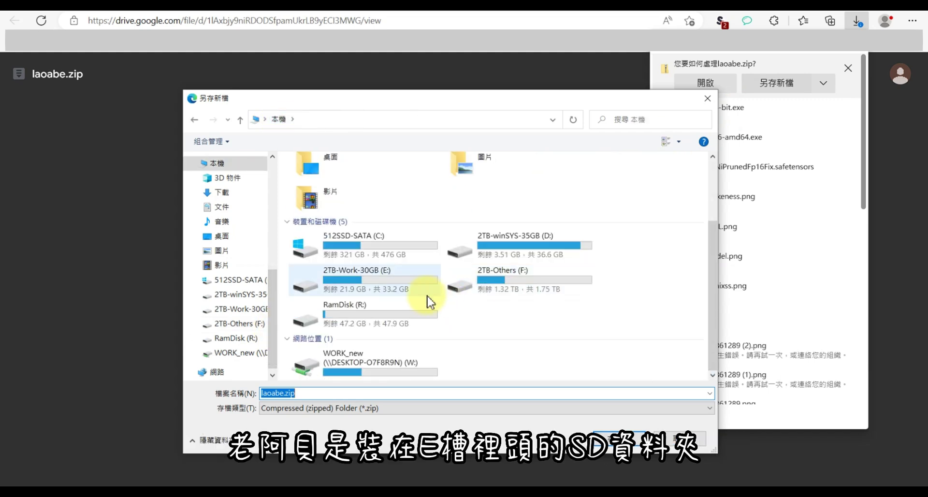
pyautogui.doubleClick(377, 289)
pyautogui.click(313, 193)
pyautogui.doubleClick(312, 194)
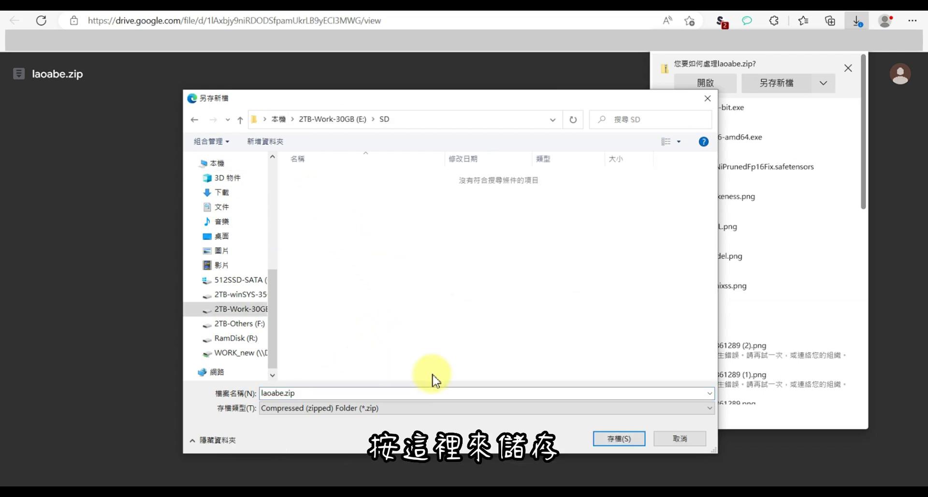
pyautogui.click(618, 439)
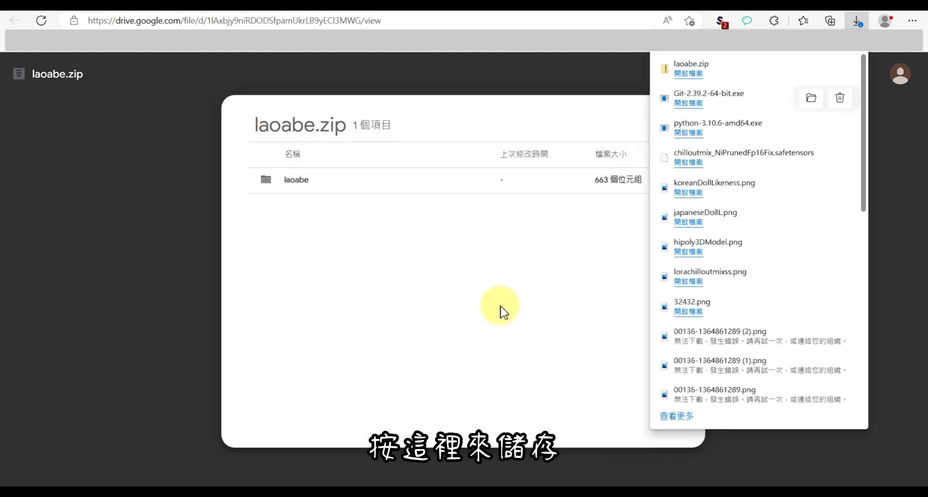
# Show the downloaded laoabe.zip in its folder and extract all its contents to E:\SD\.
pyautogui.moveTo(764, 74)
pyautogui.click(812, 70)
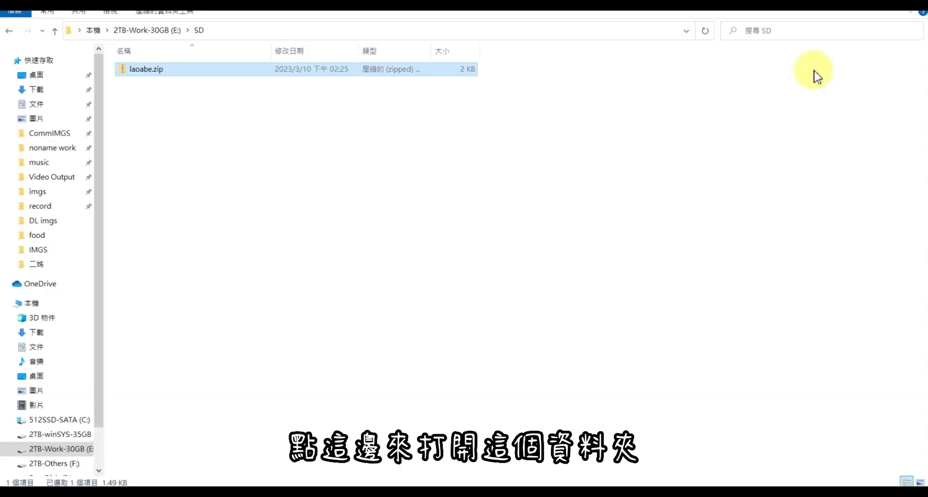
pyautogui.rightClick(151, 70)
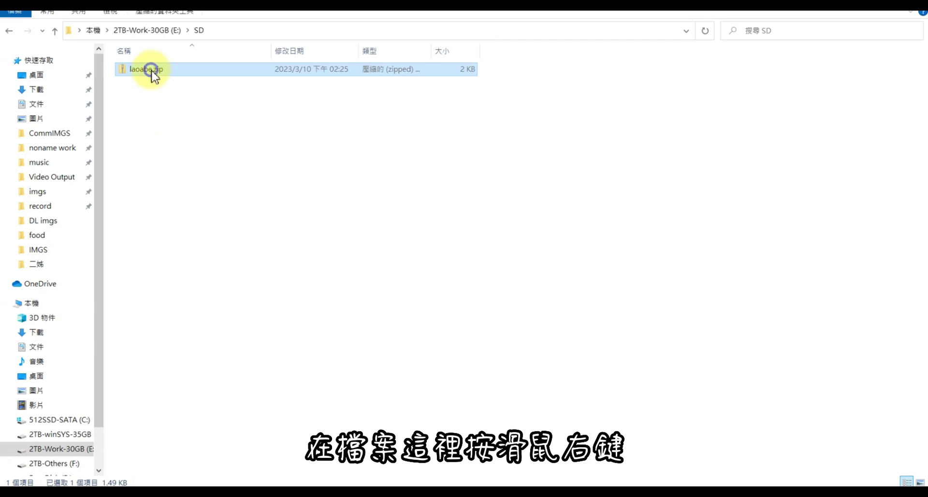
pyautogui.click(190, 152)
pyautogui.click(337, 161)
pyautogui.press('BackSpace')
pyautogui.press('BackSpace')
pyautogui.press('BackSpace')
pyautogui.press('BackSpace')
pyautogui.press('BackSpace')
pyautogui.press('BackSpace')
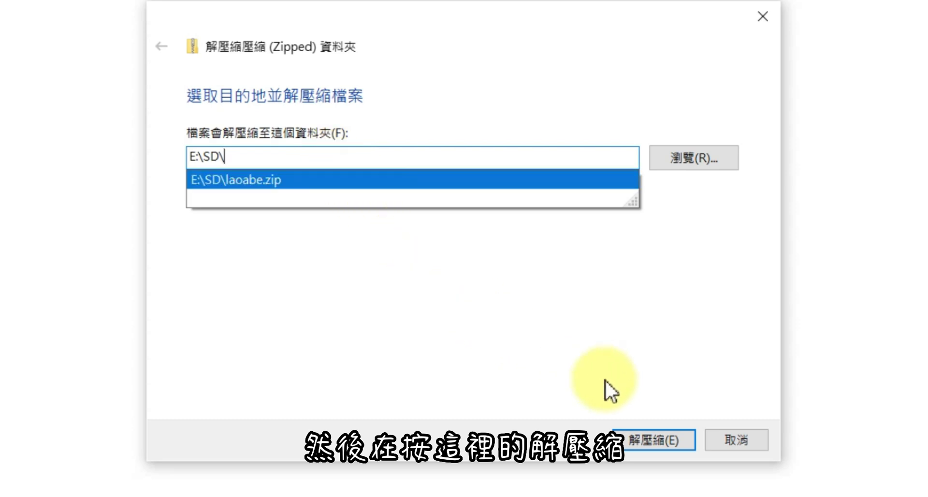
pyautogui.click(647, 439)
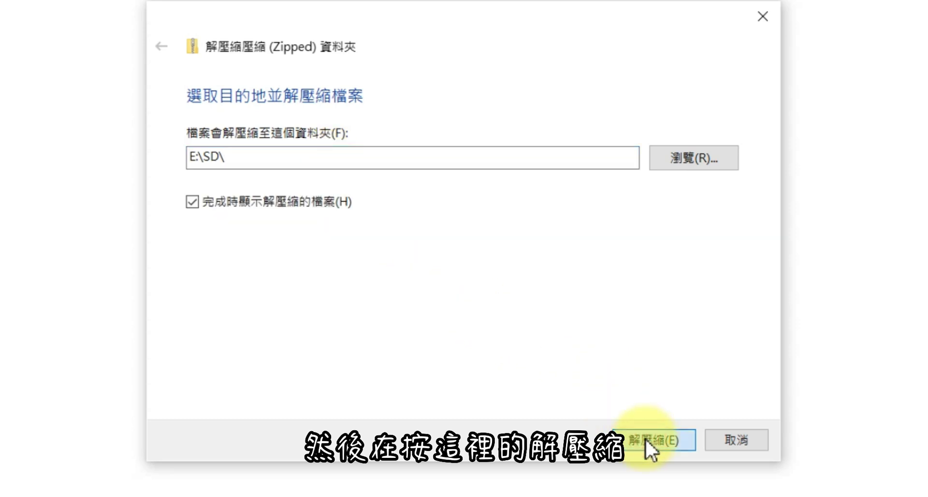
pyautogui.click(645, 438)
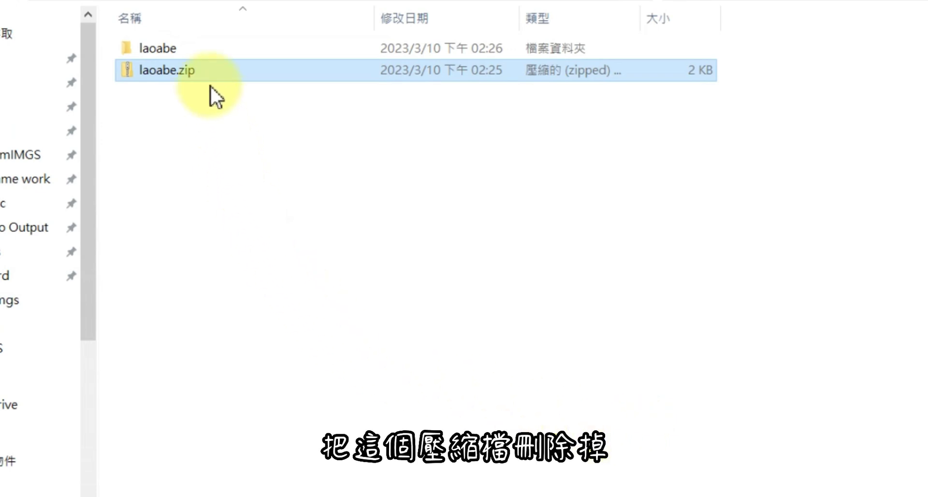
# Delete the laoabe.zip archive and open the extracted laoabe folder.
pyautogui.rightClick(210, 71)
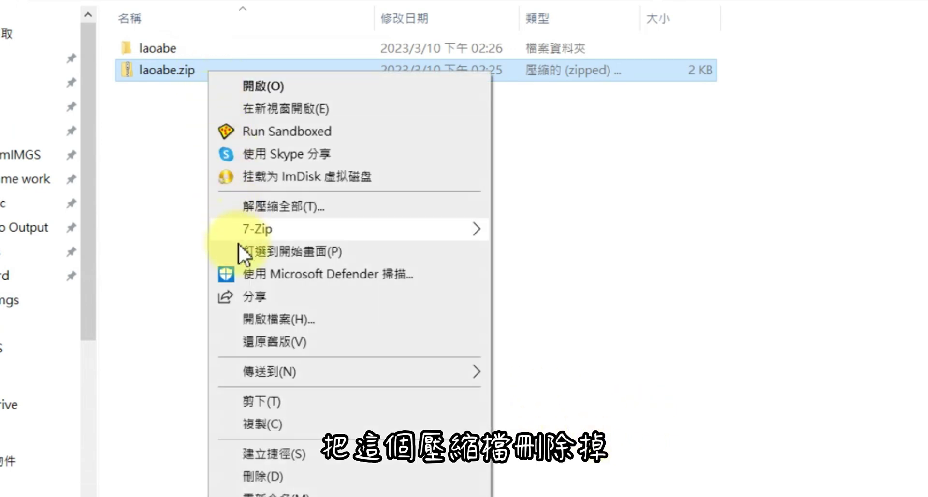
pyautogui.click(257, 478)
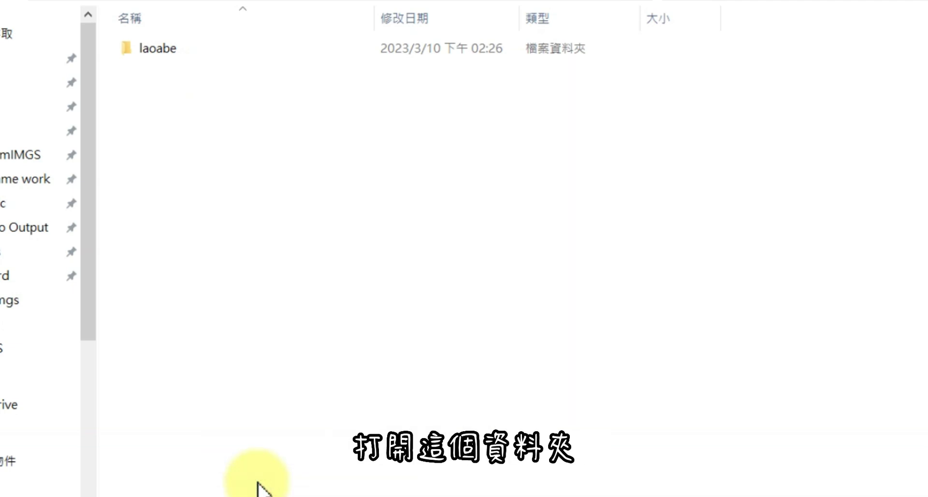
pyautogui.doubleClick(170, 56)
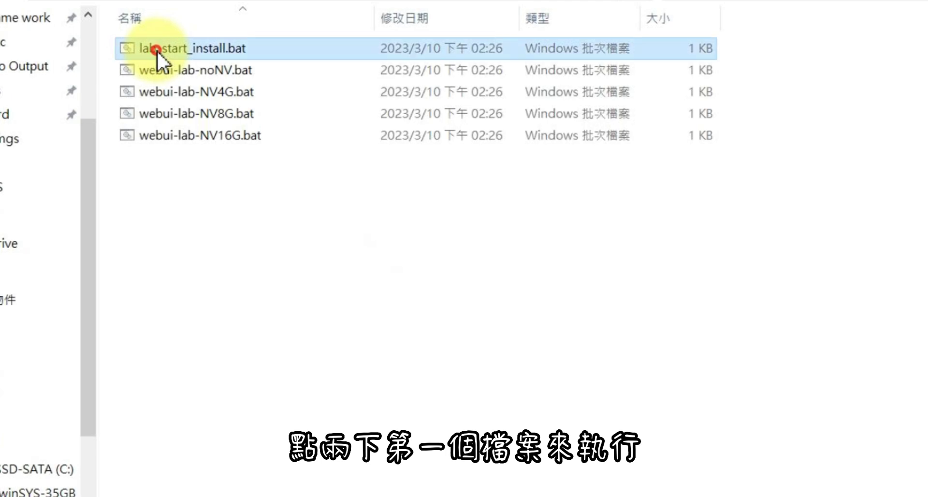
# Run lab_start_install.bat and allow it through the Windows SmartScreen block to install the web UI.
pyautogui.doubleClick(157, 51)
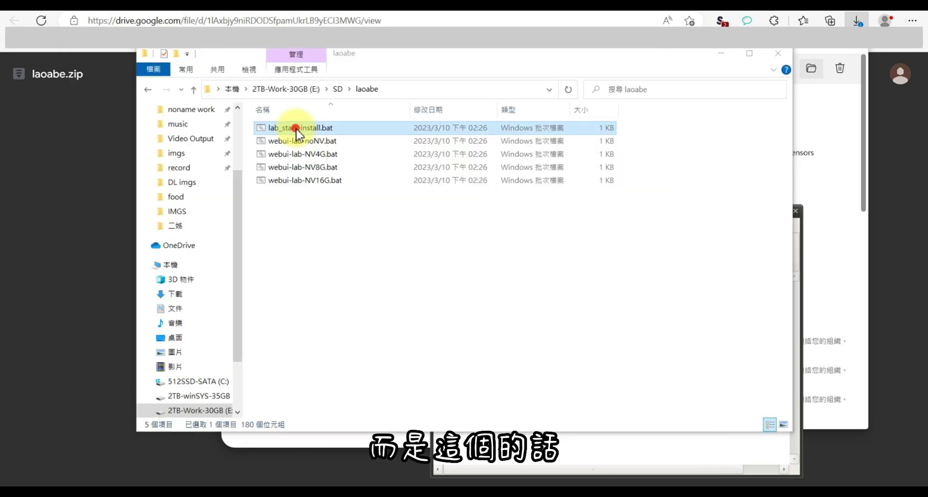
pyautogui.doubleClick(293, 128)
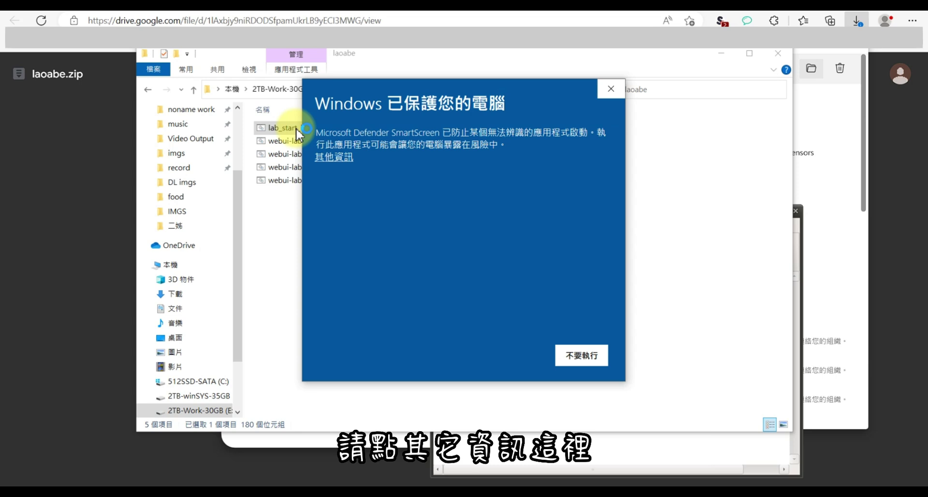
pyautogui.click(327, 159)
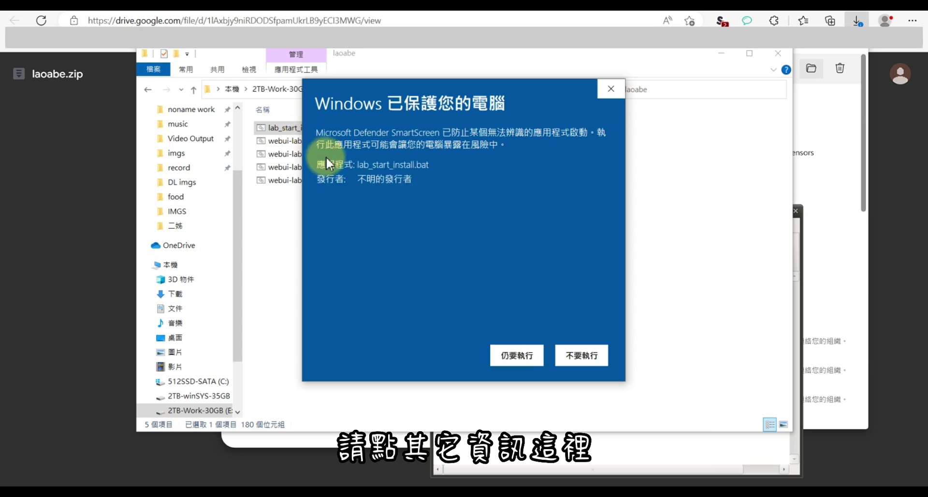
pyautogui.click(507, 355)
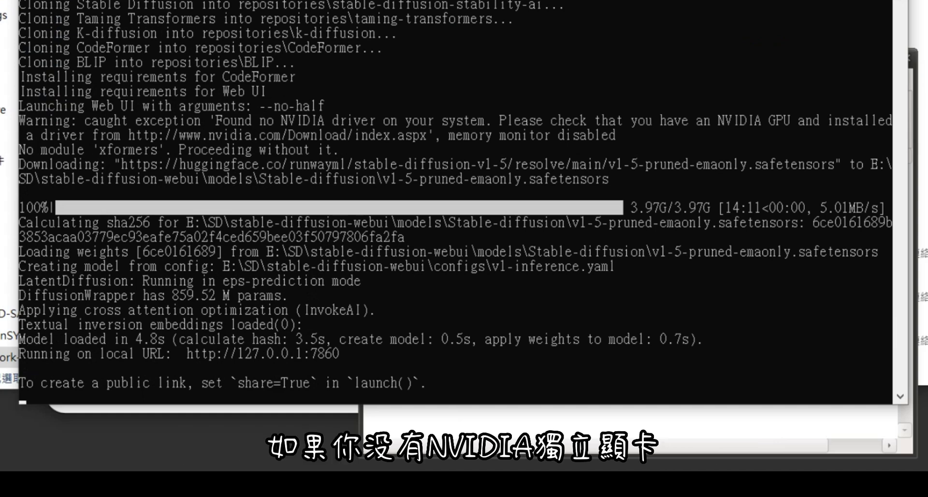
pyautogui.moveTo(343, 352); pyautogui.dragTo(193, 355)
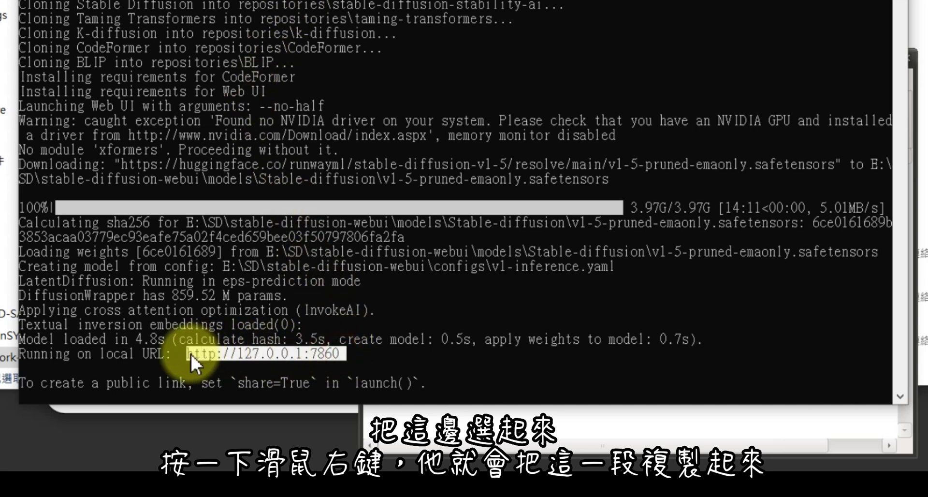
pyautogui.rightClick(192, 354)
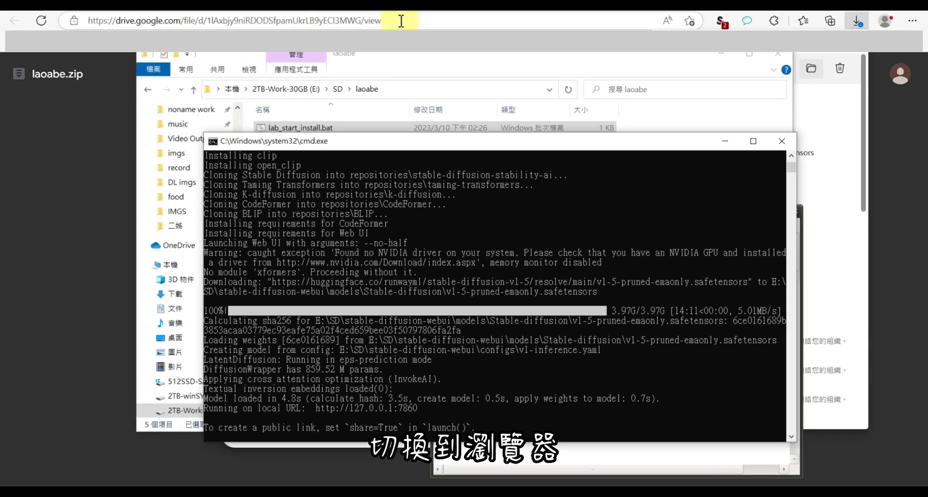
pyautogui.click(401, 21)
pyautogui.rightClick(401, 20)
pyautogui.click(443, 177)
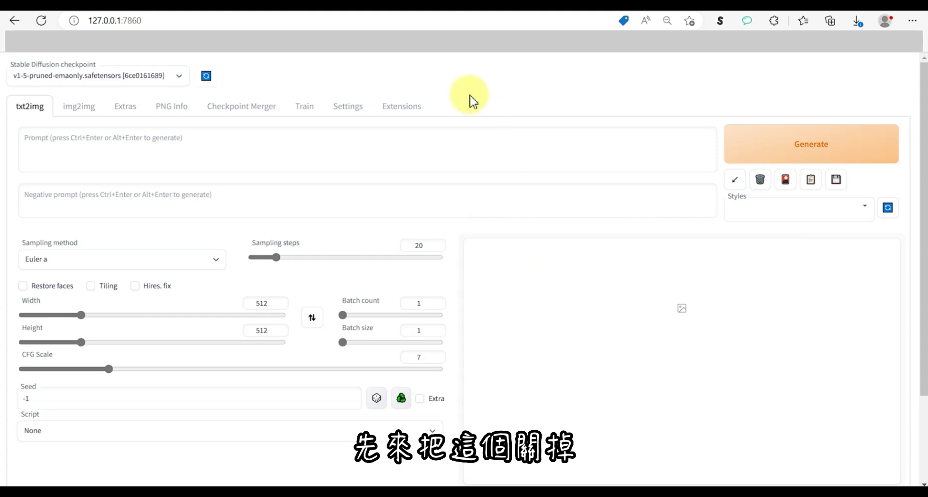
# Close the web UI's console window and open the stable-diffusion-webui folder inside E:\SD to find the launch batch files.
pyautogui.click(676, 485)
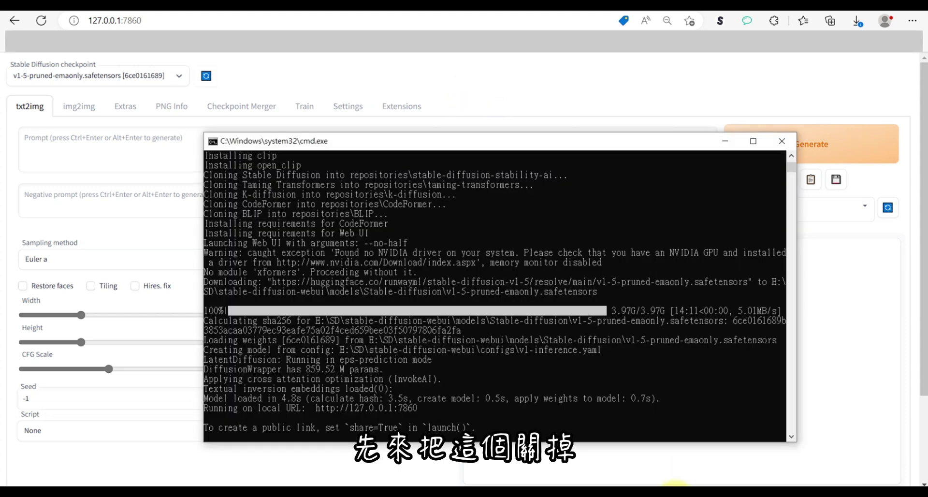
pyautogui.click(782, 142)
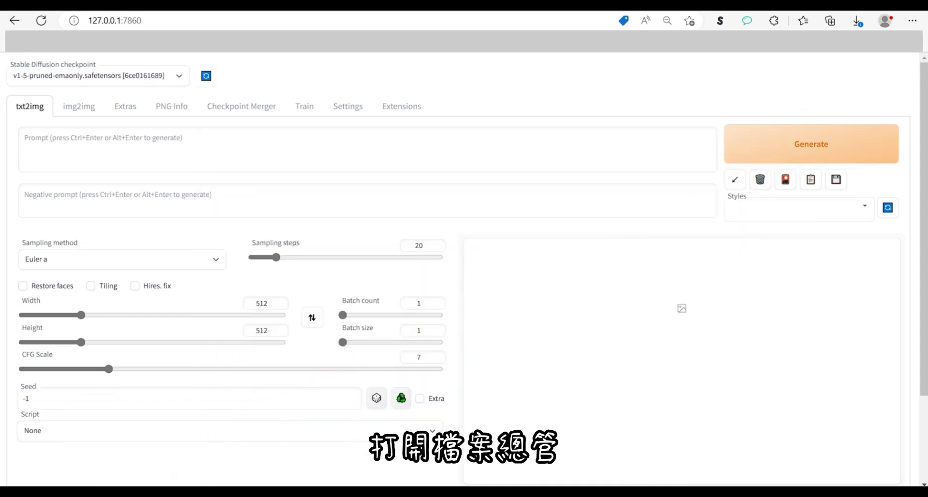
pyautogui.click(109, 485)
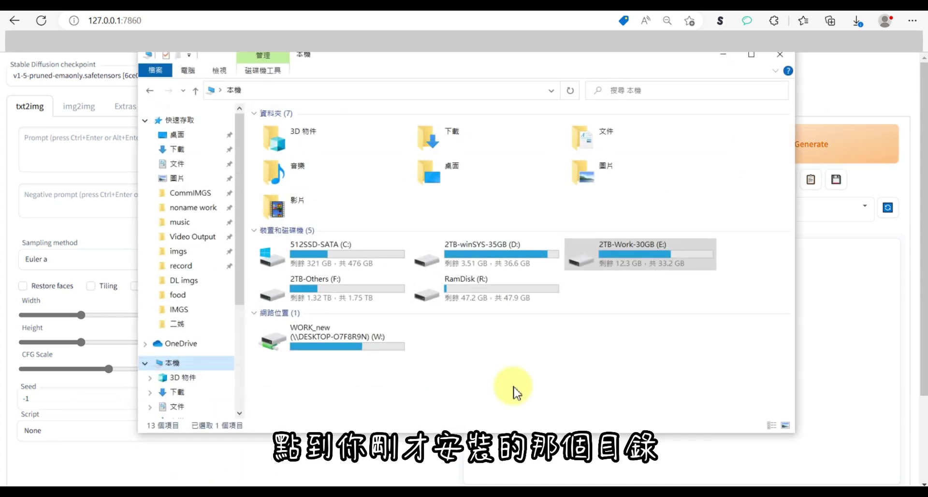
pyautogui.click(634, 265)
pyautogui.doubleClick(634, 265)
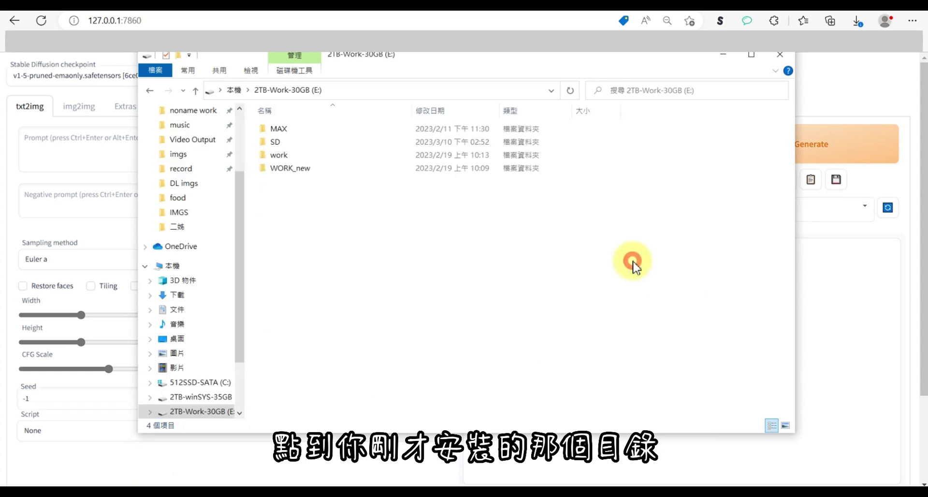
pyautogui.doubleClick(279, 143)
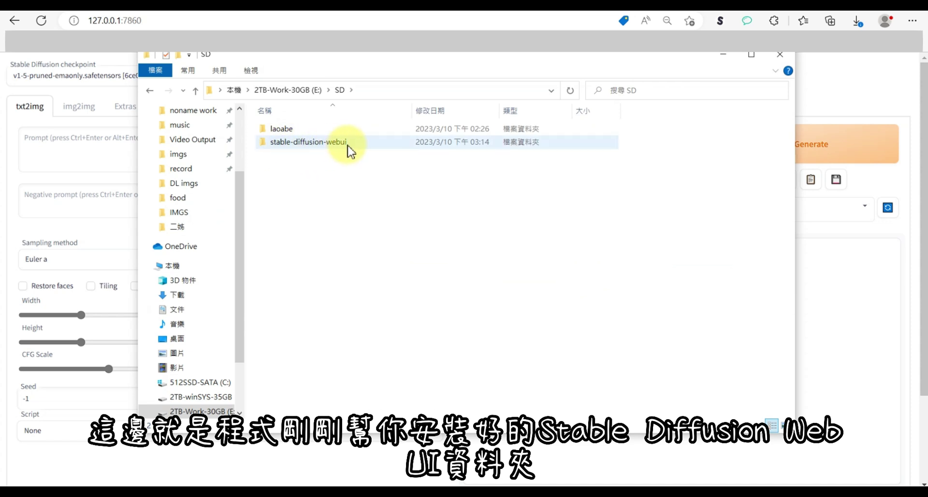
pyautogui.doubleClick(333, 144)
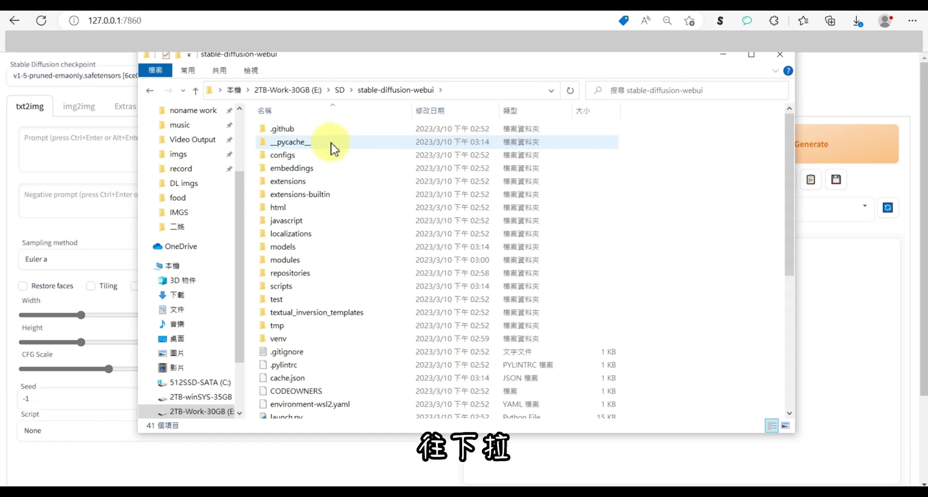
pyautogui.scroll(-6, 349, 203)
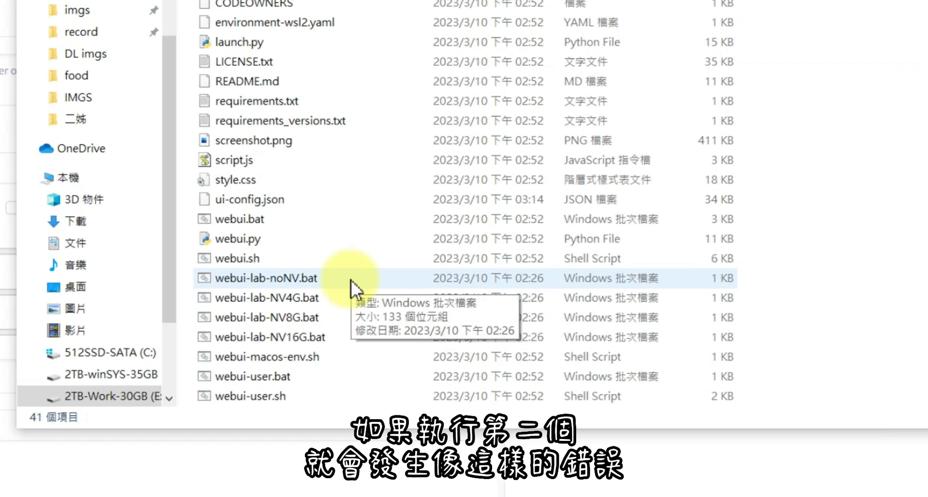
# Try to launch the web UI with webui-lab-NV4G.bat and dismiss its console.
pyautogui.doubleClick(357, 301)
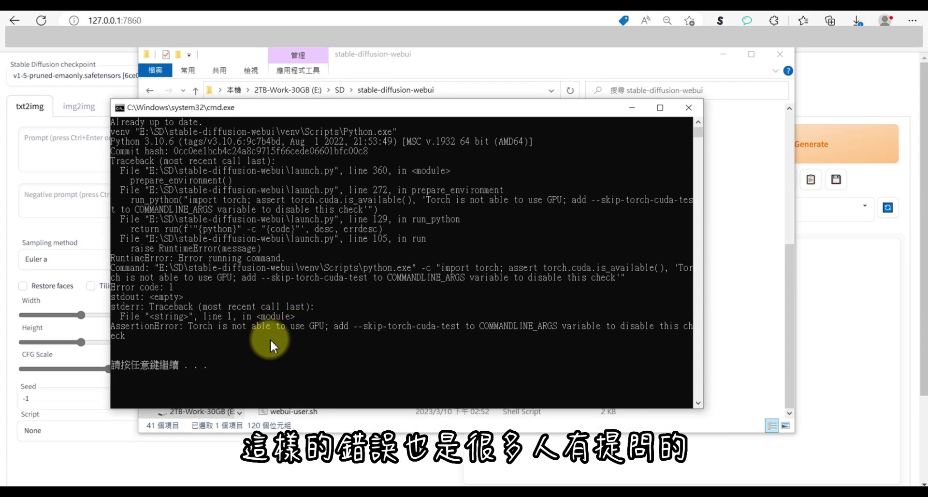
pyautogui.press('Return')
# Run webui-lab-noNV.bat and allow it through the Windows SmartScreen block.
pyautogui.doubleClick(379, 334)
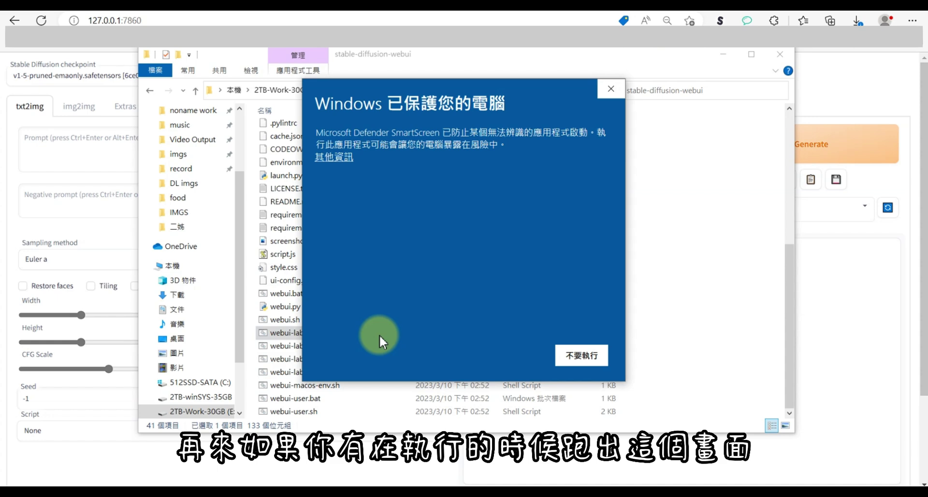
pyautogui.click(348, 159)
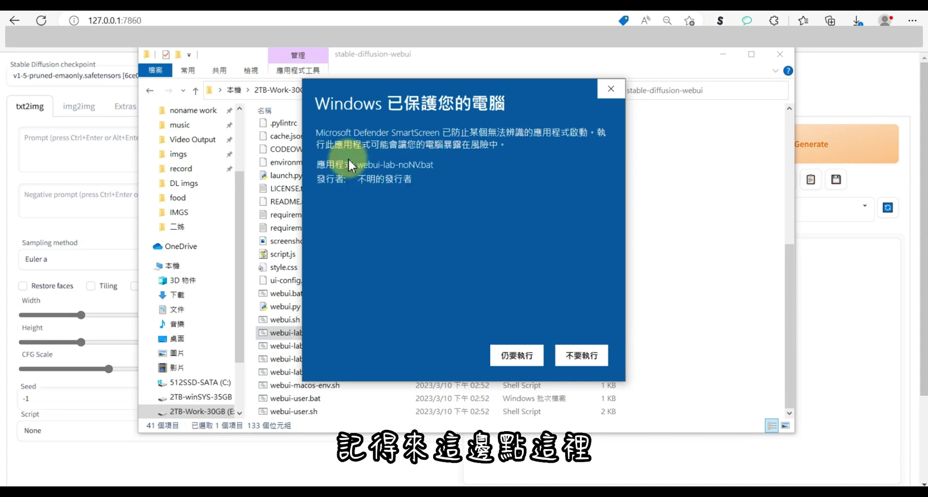
pyautogui.click(514, 356)
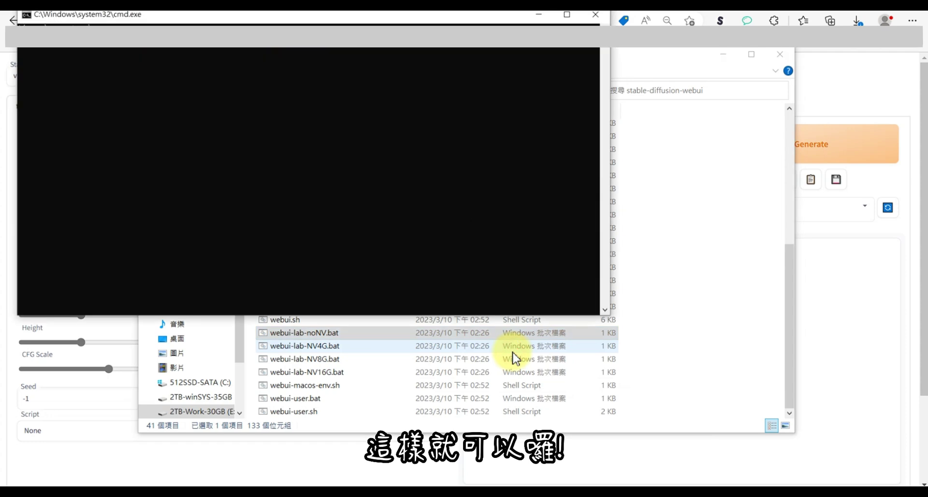
# Move the running console aside and start a second web UI instance with webui-lab-noNV.bat.
pyautogui.moveTo(370, 20); pyautogui.dragTo(468, 107)
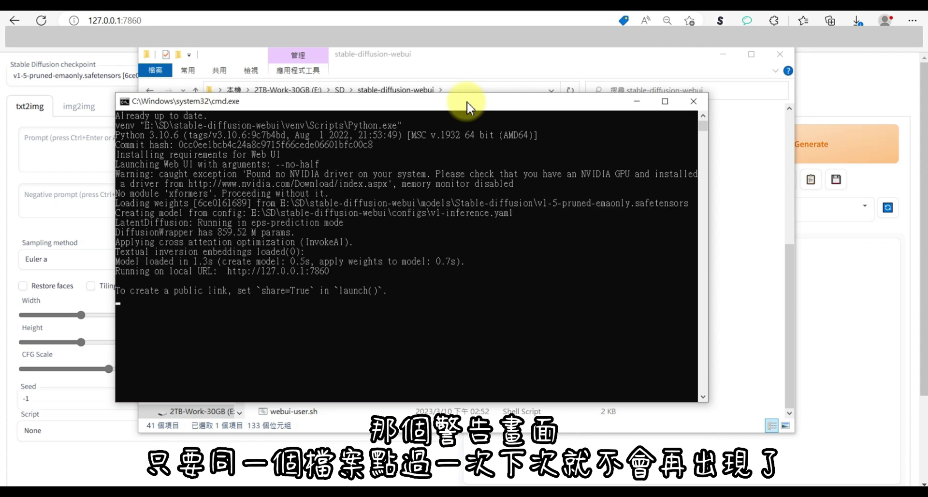
pyautogui.moveTo(297, 105); pyautogui.dragTo(549, 155)
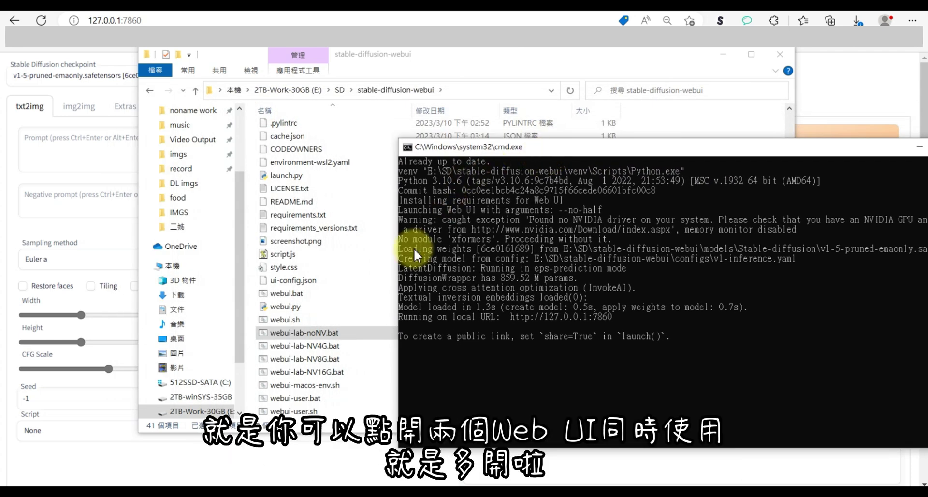
pyautogui.doubleClick(349, 335)
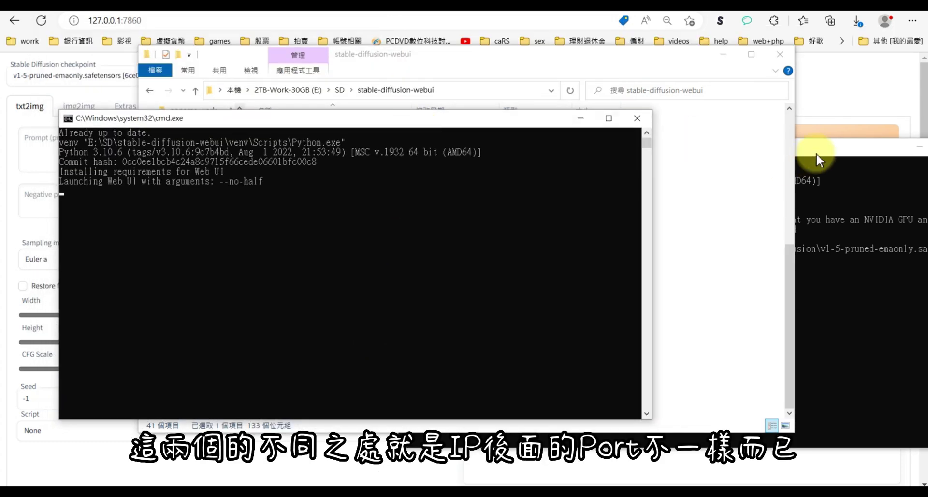
# Compare the port numbers in the local URLs of the two running web UI consoles.
pyautogui.click(816, 152)
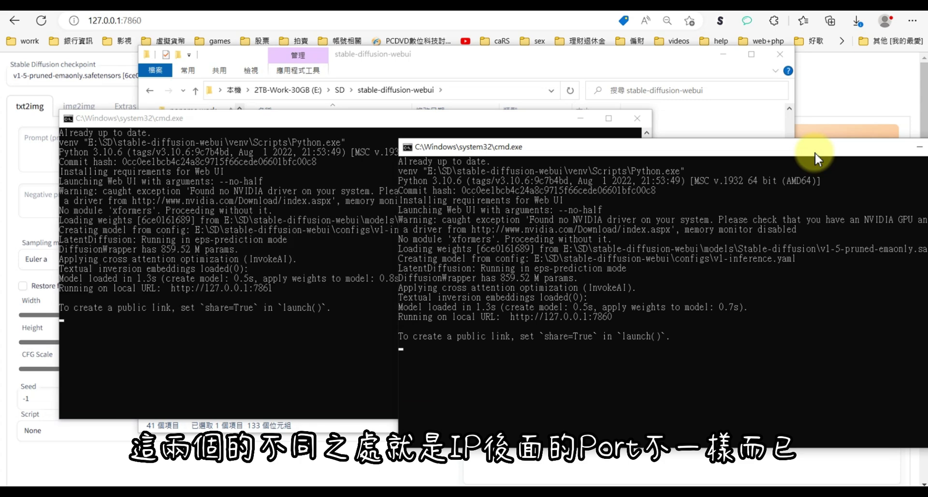
pyautogui.click(269, 289)
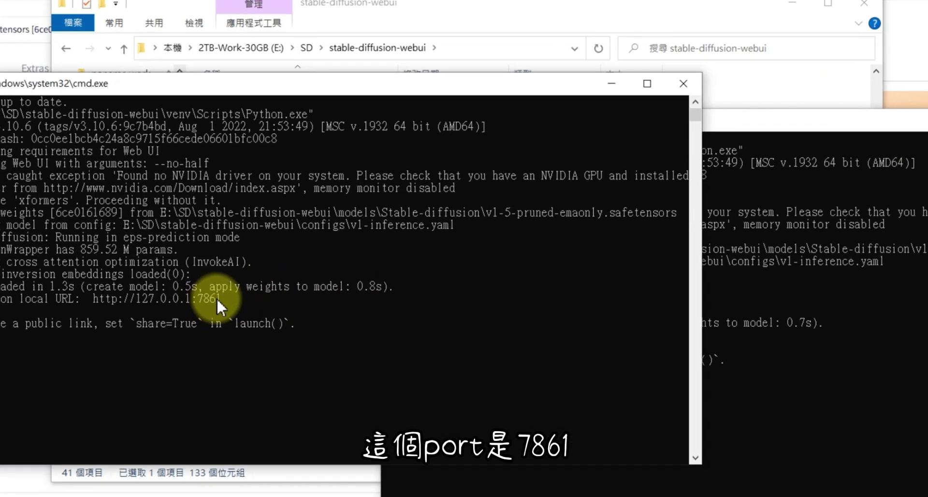
pyautogui.moveTo(232, 299); pyautogui.dragTo(141, 312)
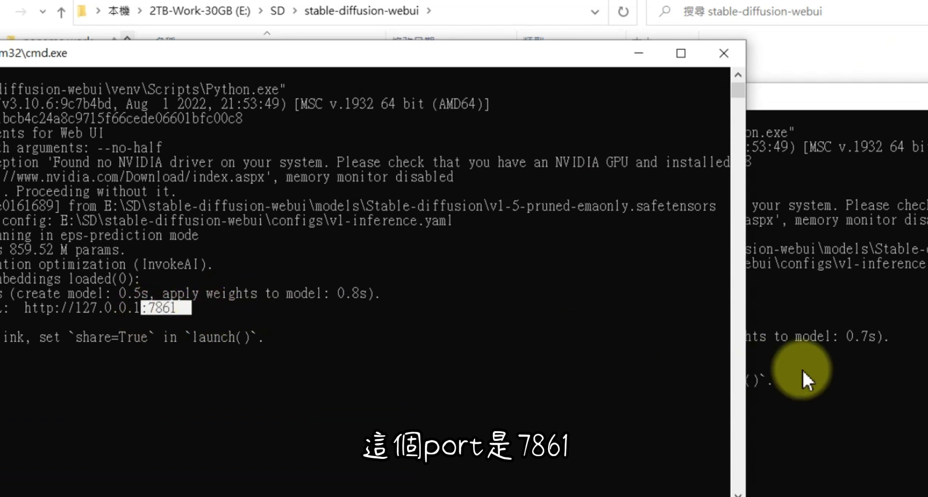
pyautogui.click(775, 372)
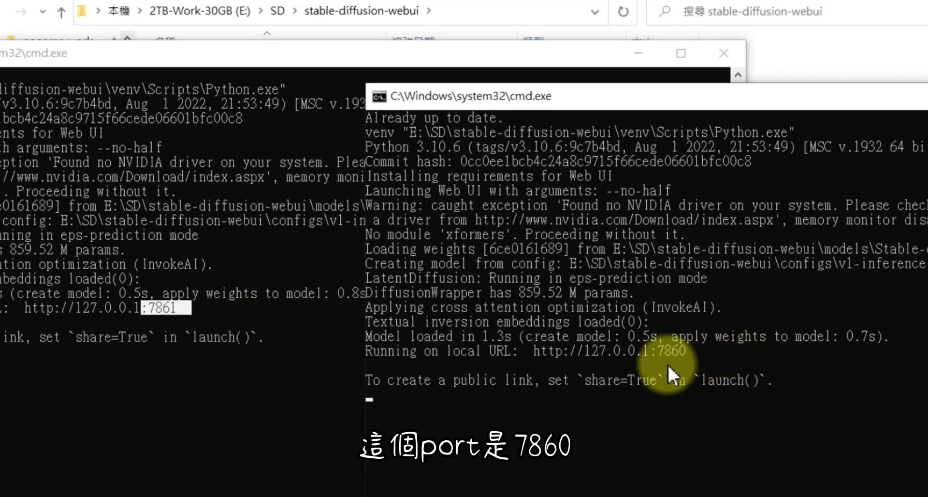
pyautogui.moveTo(699, 352); pyautogui.dragTo(668, 353)
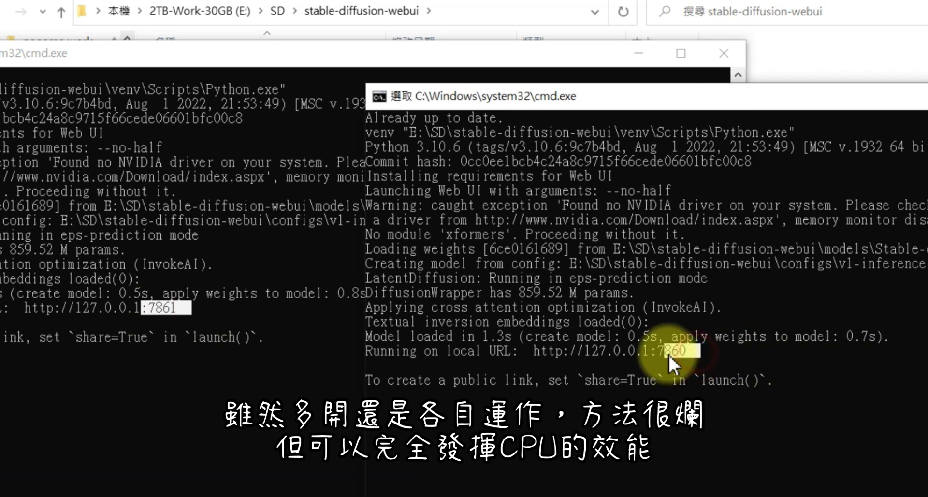
pyautogui.click(754, 354)
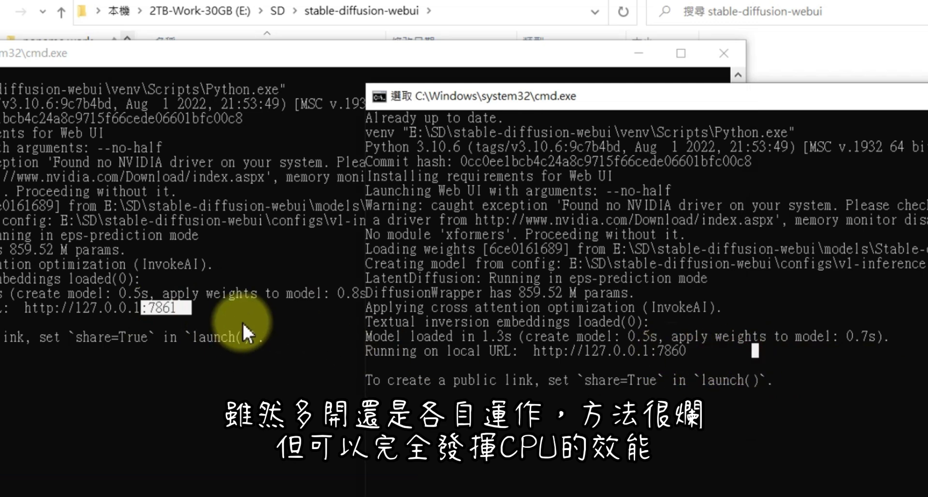
pyautogui.click(253, 306)
pyautogui.click(249, 308)
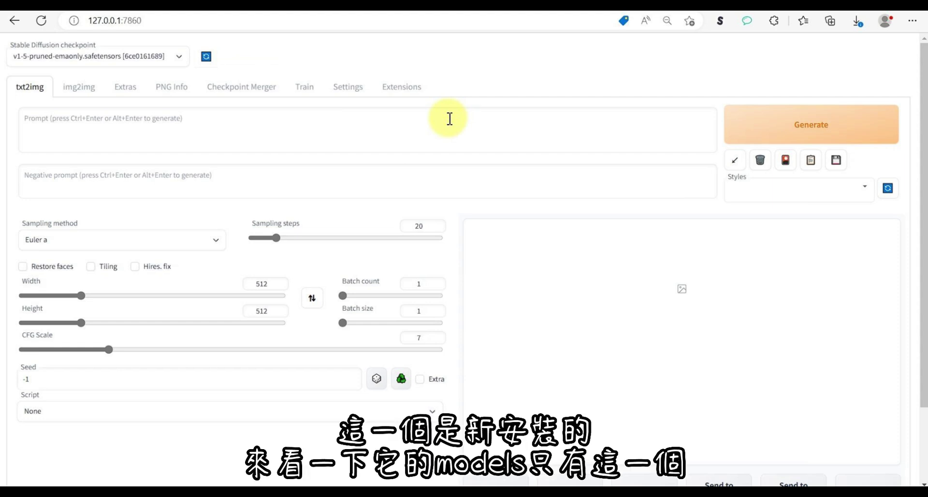
# Check which checkpoints and installed extensions the new web UI installation has.
pyautogui.click(178, 55)
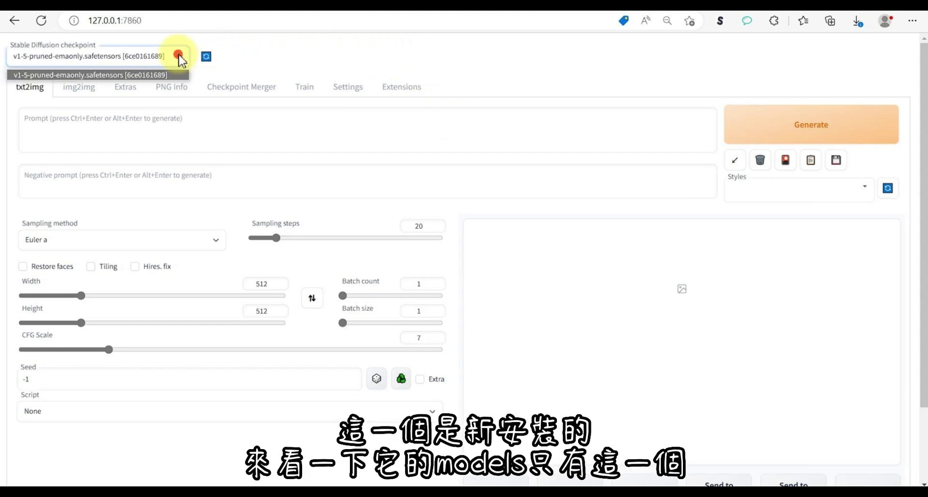
pyautogui.click(341, 47)
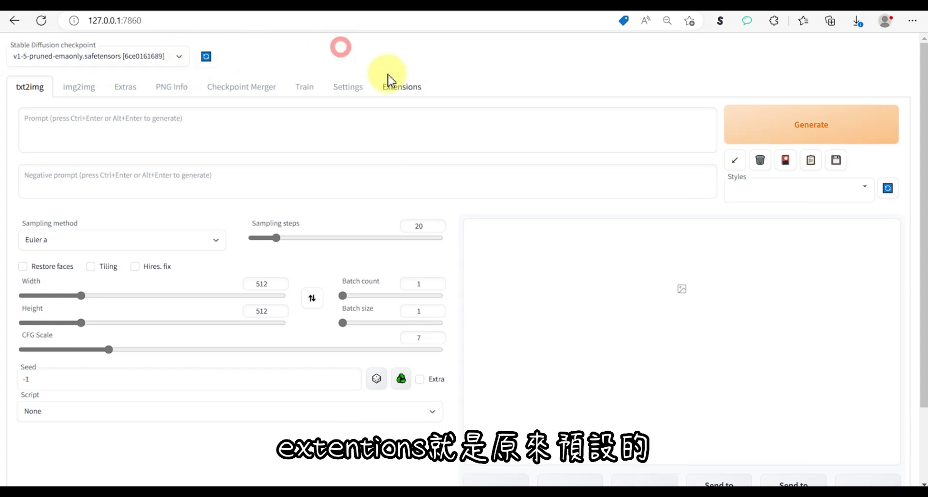
pyautogui.click(403, 90)
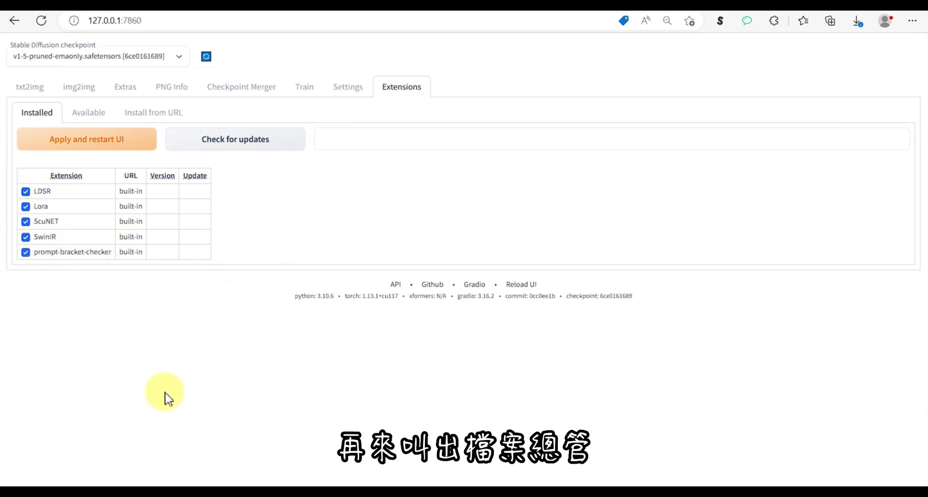
# Bring up the new stable-diffusion-webui folder and shut down the running web UI console.
pyautogui.moveTo(125, 483)
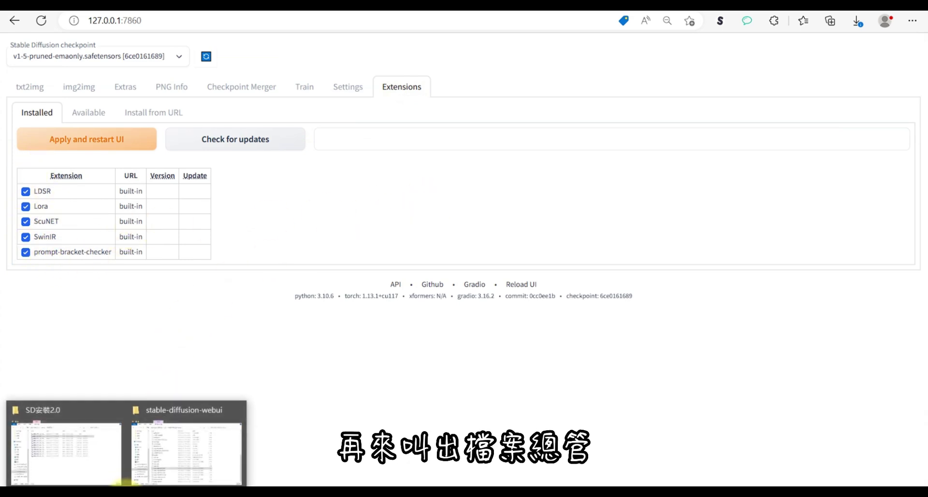
pyautogui.click(156, 477)
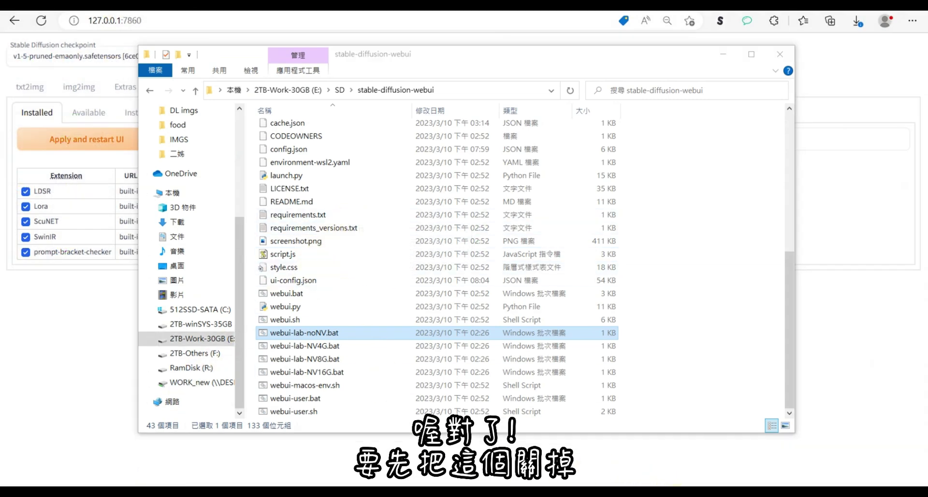
pyautogui.click(632, 474)
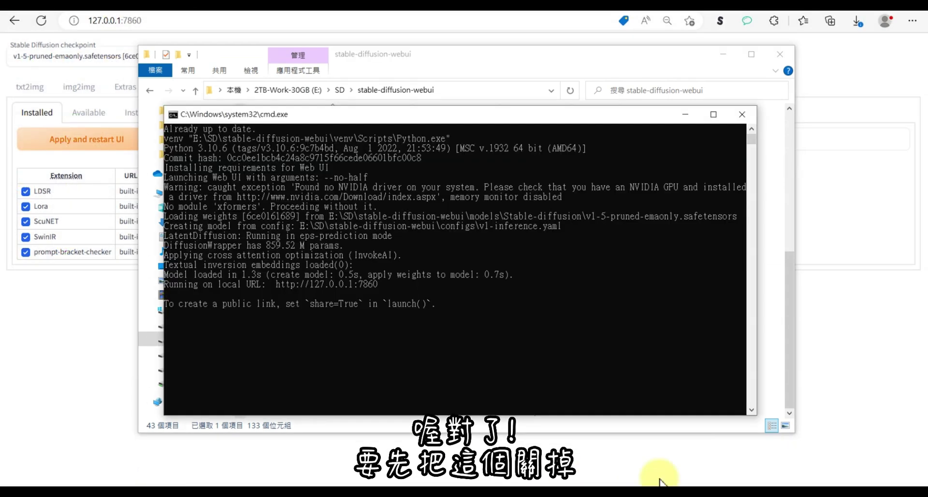
pyautogui.click(739, 116)
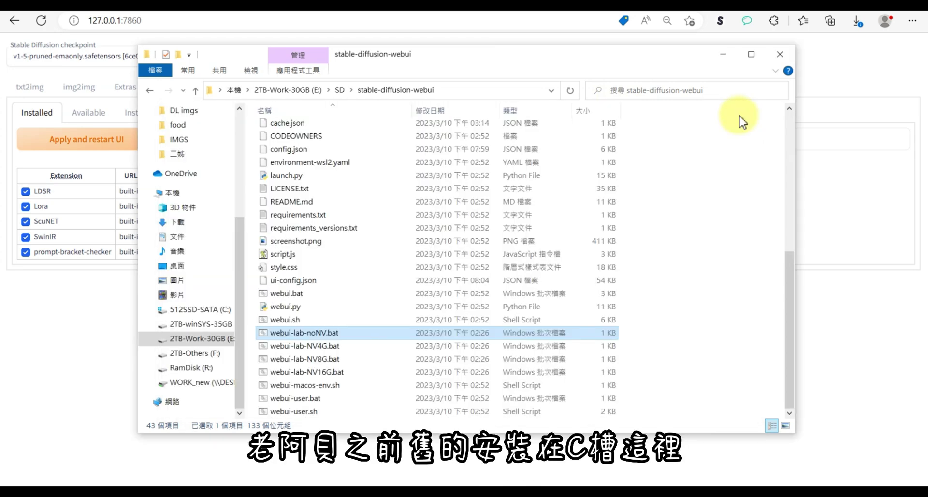
# Copy the extensions folder from the old stable-diffusion-webui installation in the user's profile folder on drive C.
pyautogui.click(203, 310)
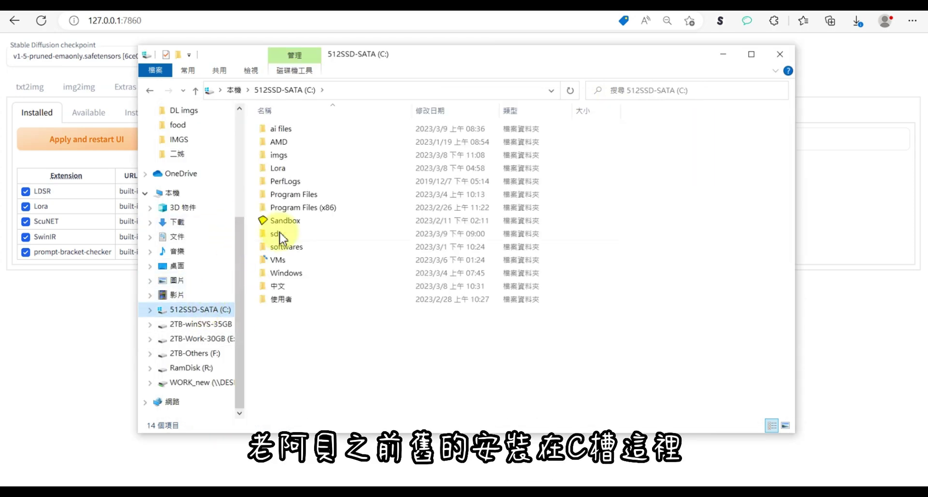
pyautogui.doubleClick(291, 304)
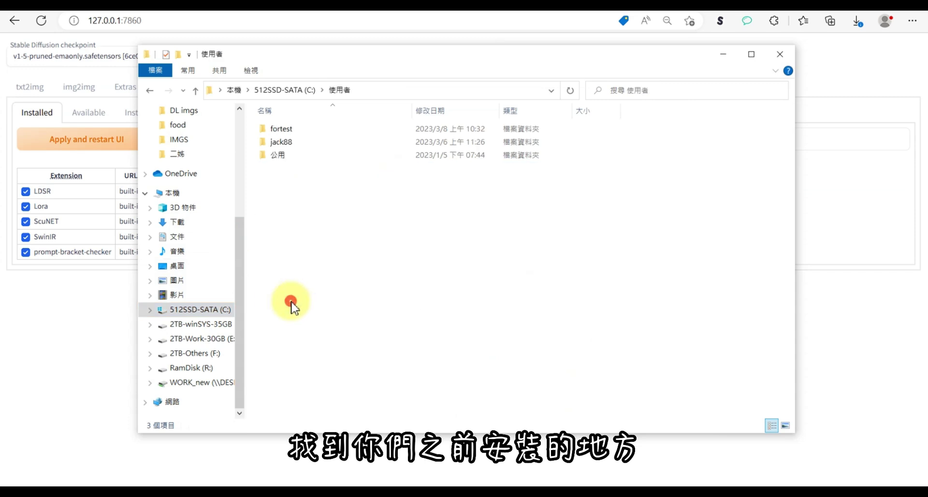
pyautogui.click(313, 141)
pyautogui.doubleClick(313, 142)
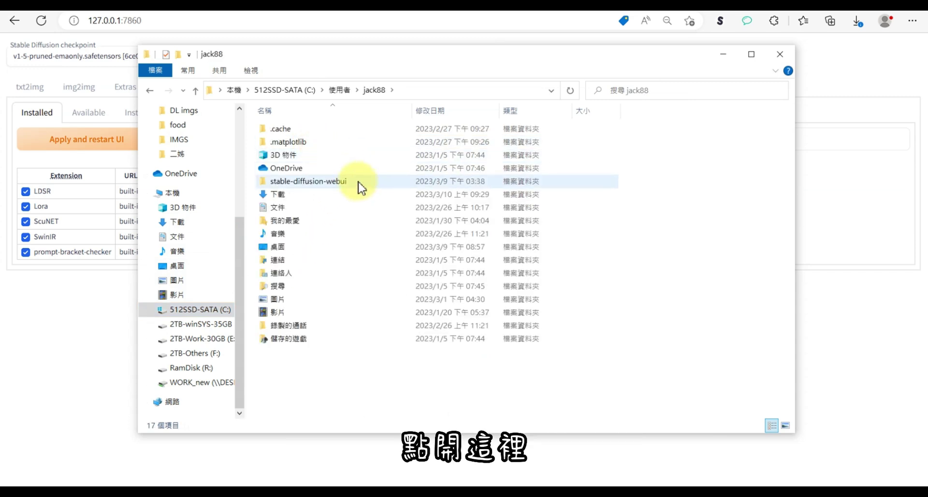
pyautogui.doubleClick(364, 189)
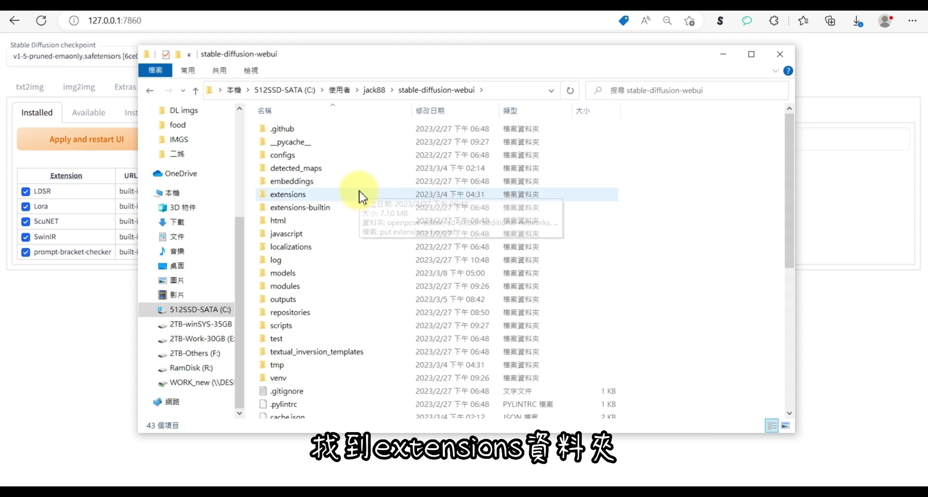
pyautogui.click(321, 197)
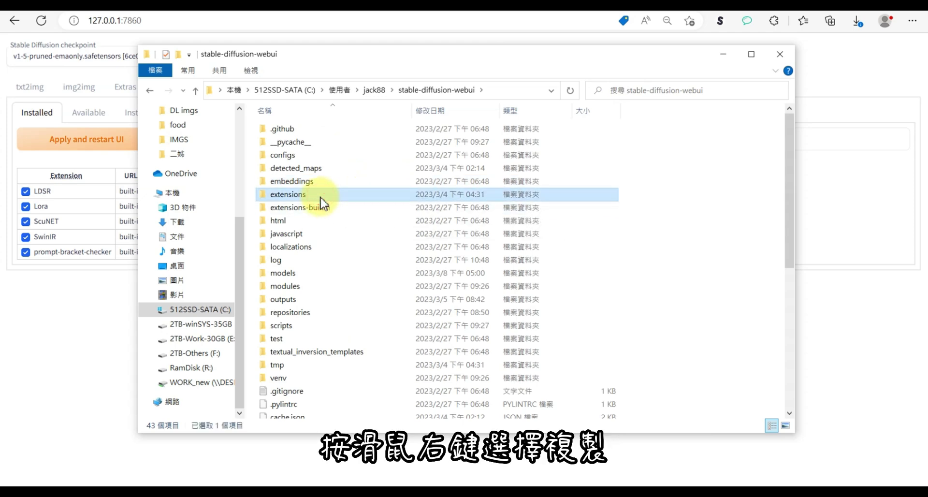
pyautogui.rightClick(321, 200)
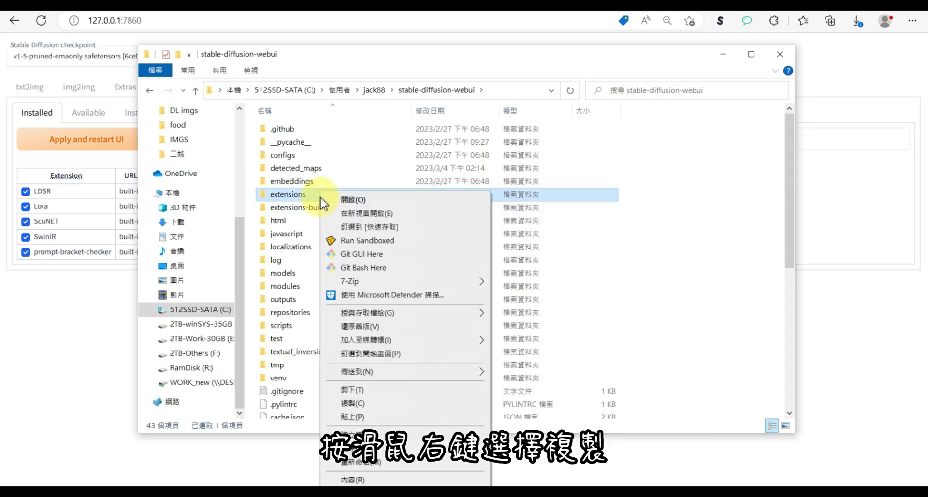
pyautogui.click(366, 405)
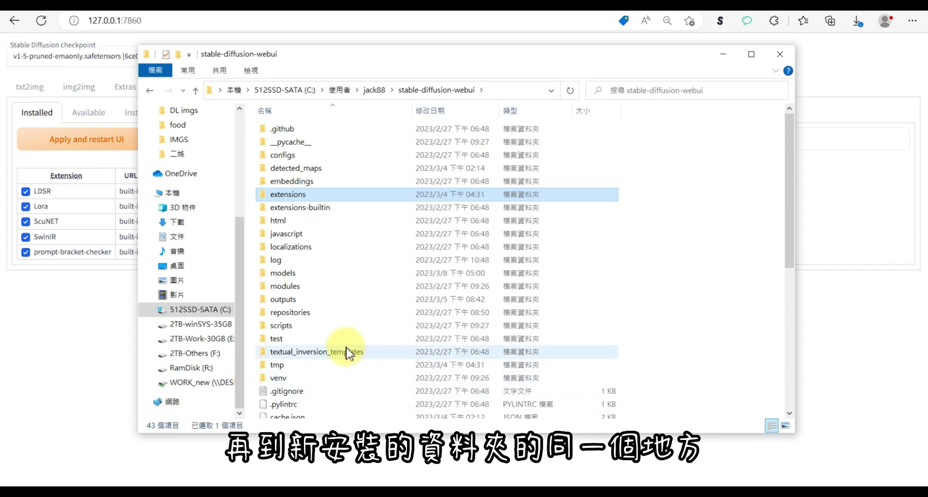
# Paste the extensions folder into E:\SD\stable-diffusion-webui, replacing the existing file in the destination.
pyautogui.click(228, 340)
pyautogui.click(301, 142)
pyautogui.doubleClick(301, 143)
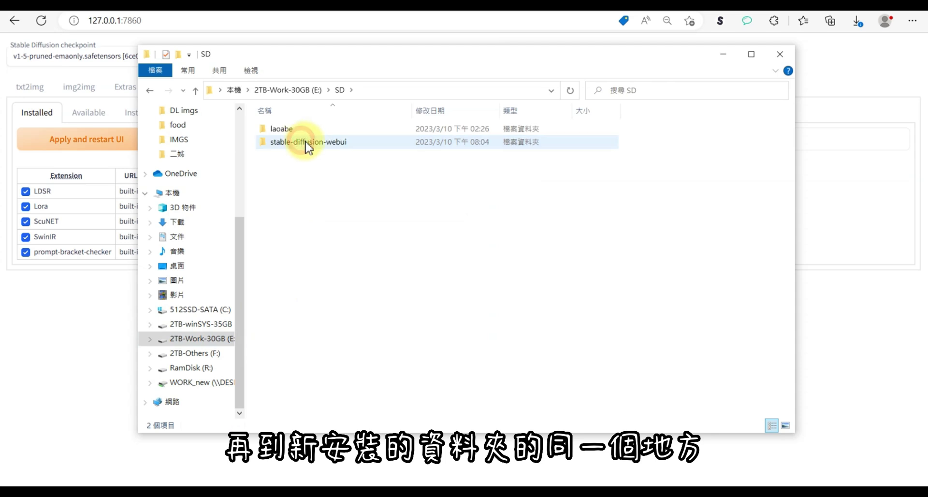
pyautogui.doubleClick(333, 143)
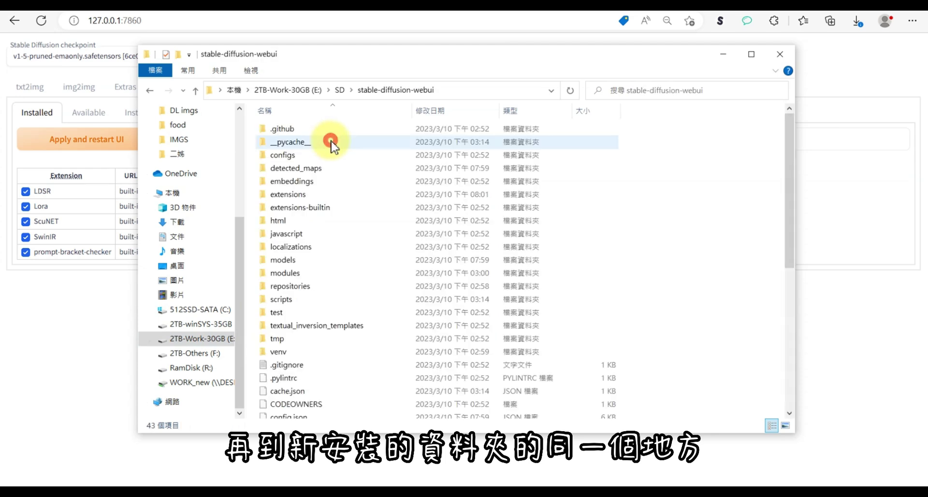
pyautogui.rightClick(648, 212)
pyautogui.click(678, 309)
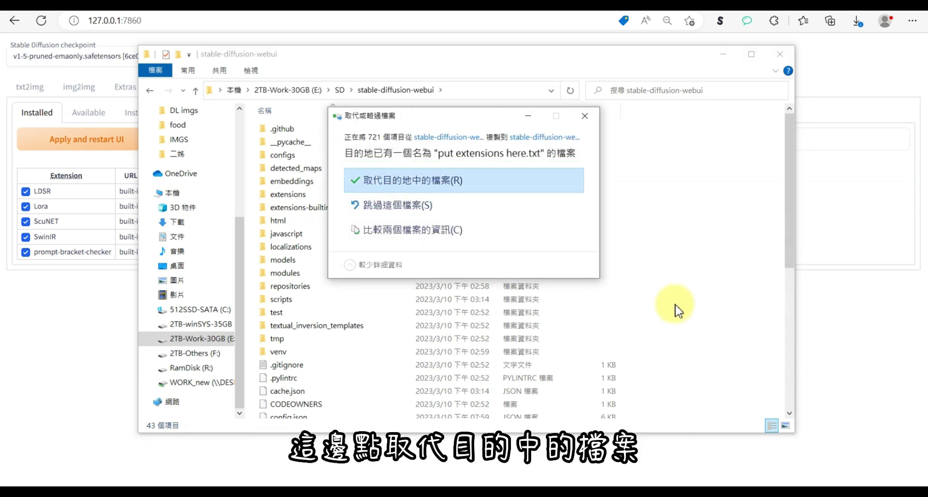
pyautogui.click(425, 186)
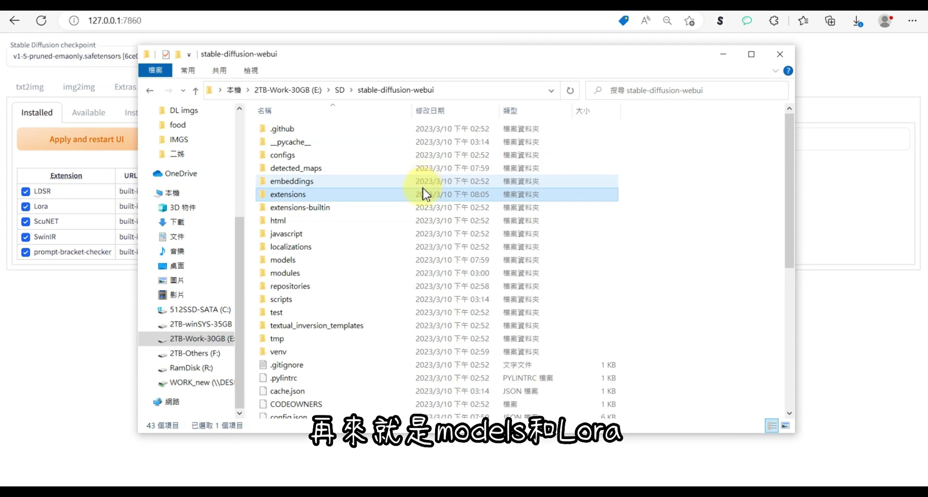
# Return to the old installation on drive C and copy the Lora and Stable-diffusion folders from its models folder.
pyautogui.click(150, 92)
pyautogui.click(150, 92)
pyautogui.click(150, 92)
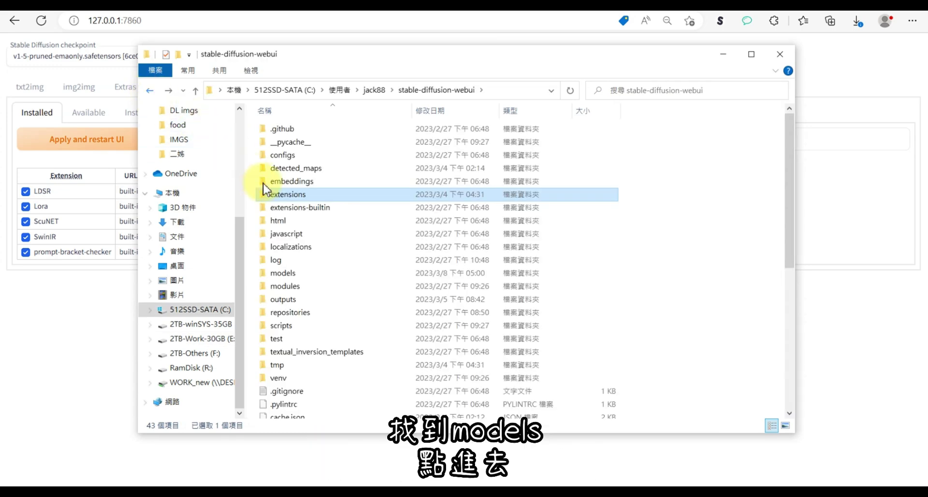
pyautogui.doubleClick(285, 272)
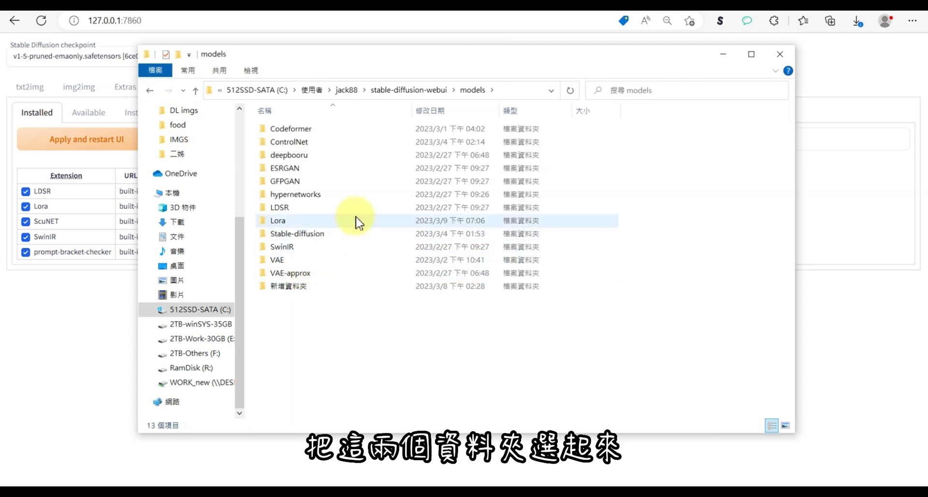
pyautogui.click(349, 220)
pyautogui.keyDown('ctrl'); pyautogui.click(346, 235); pyautogui.keyUp('ctrl')
pyautogui.rightClick(347, 234)
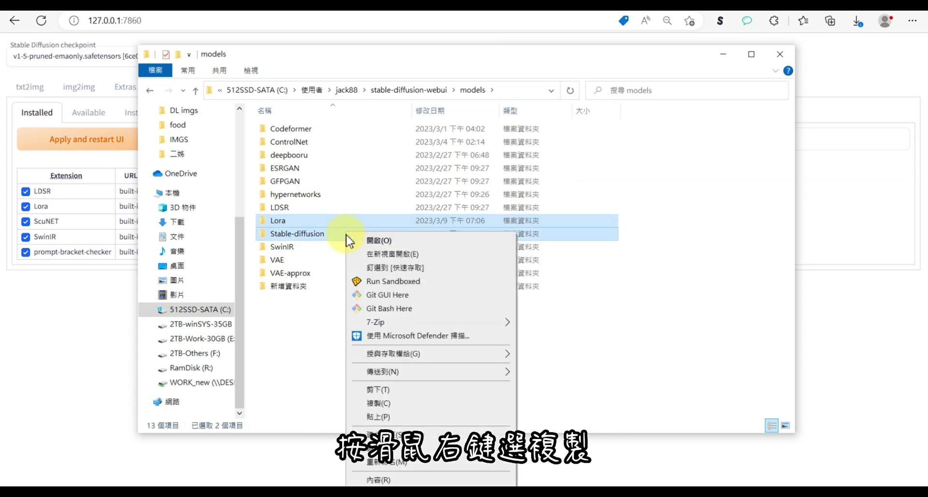
pyautogui.click(382, 403)
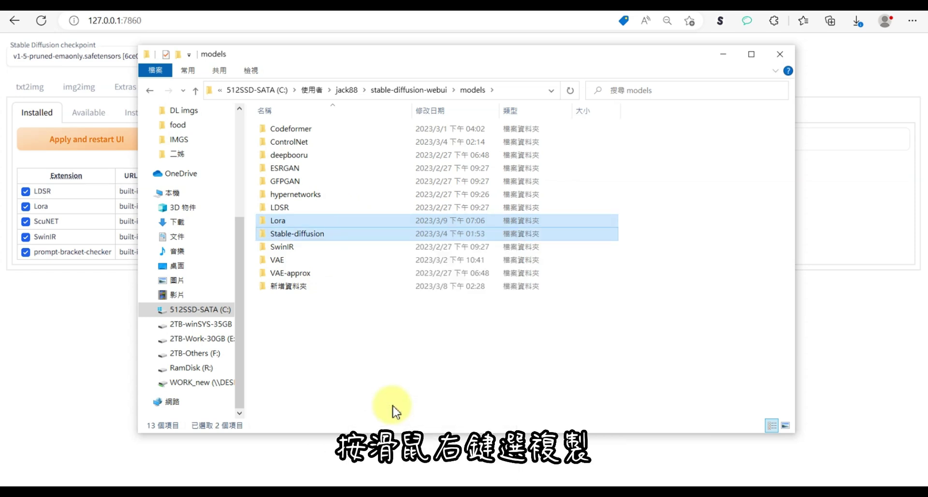
# Paste the copied Lora and Stable-diffusion folders into E:\SD\stable-diffusion-webui\models, replacing the existing file in the destination.
pyautogui.click(229, 339)
pyautogui.doubleClick(293, 141)
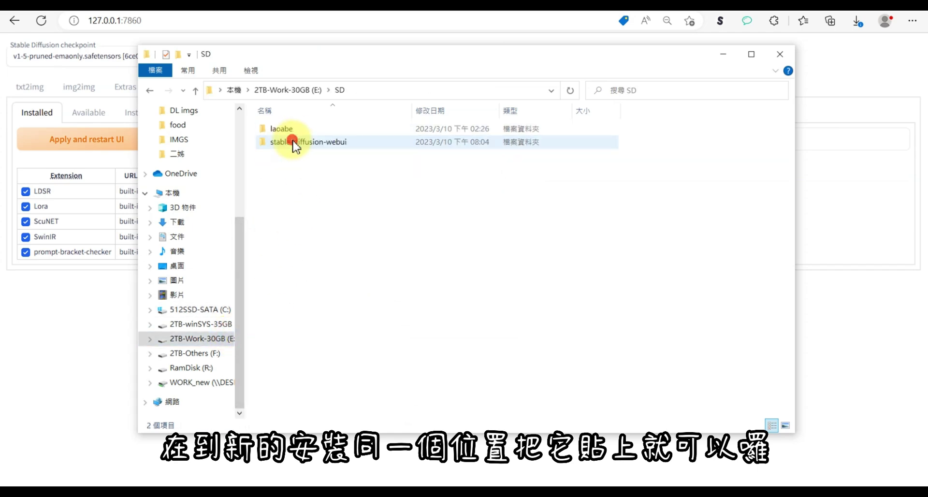
pyautogui.doubleClick(368, 142)
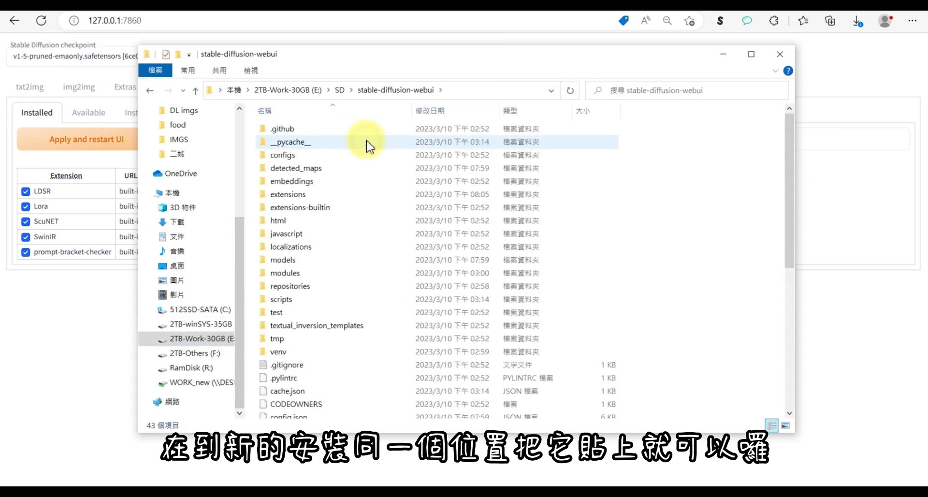
pyautogui.doubleClick(342, 263)
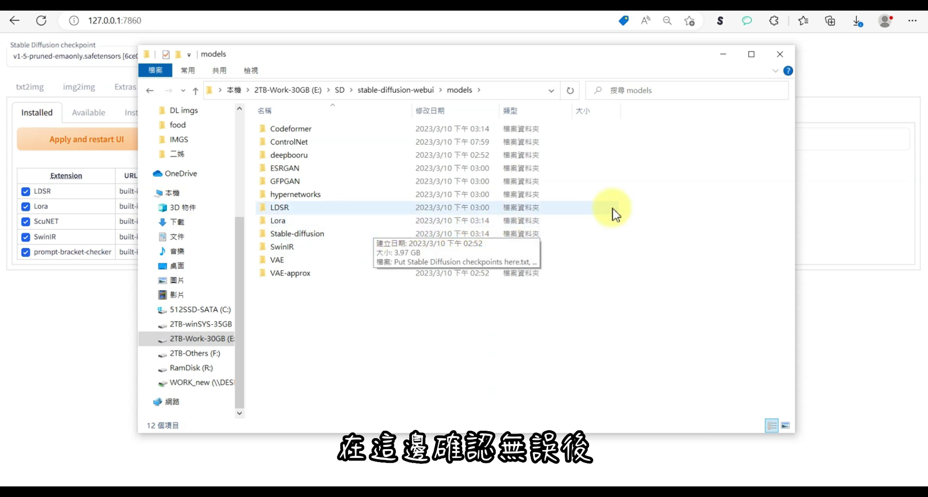
pyautogui.rightClick(637, 187)
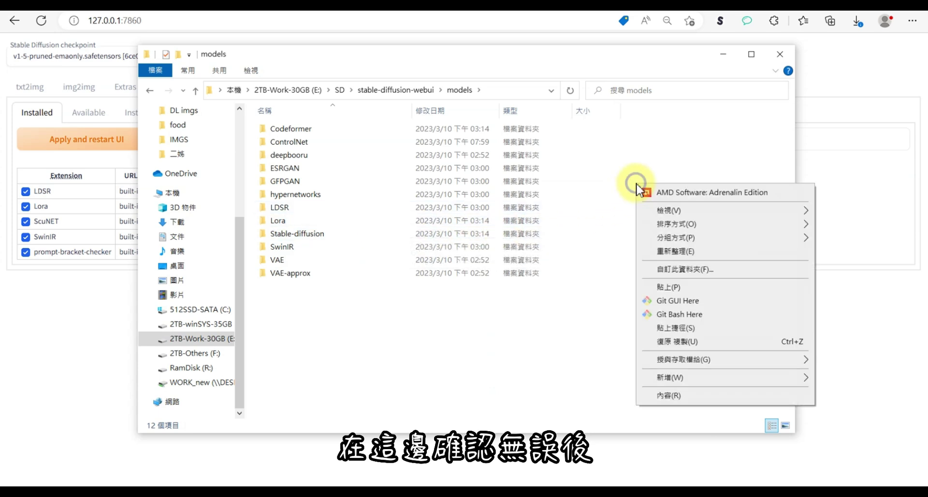
pyautogui.click(659, 288)
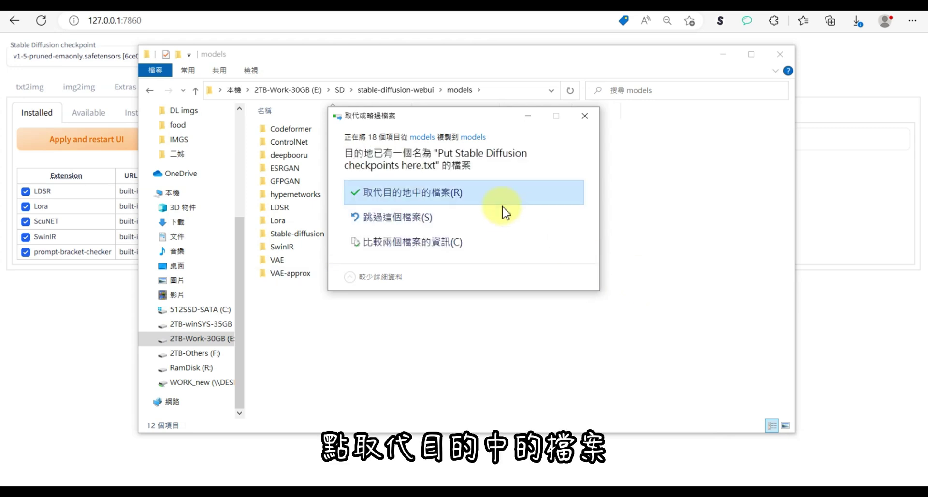
pyautogui.click(440, 191)
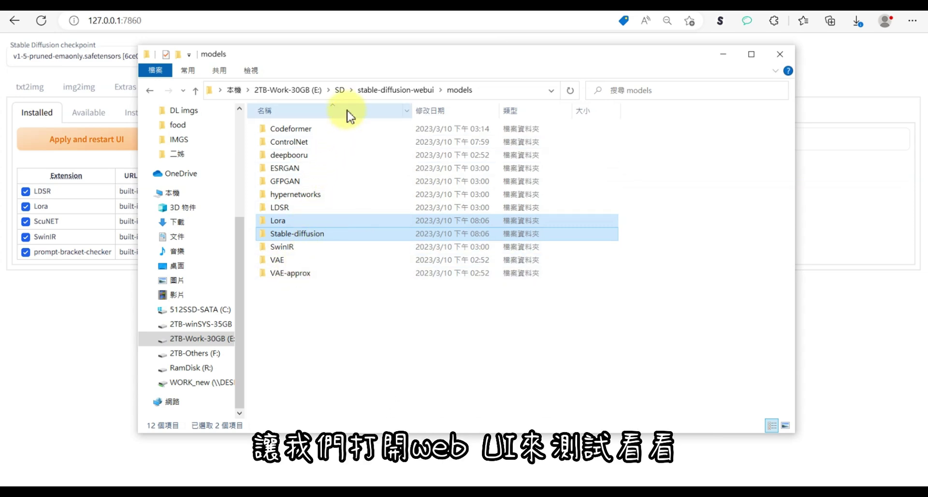
# Launch webui-lab-noNV.bat from E:\SD\stable-diffusion-webui and reload the web UI page at 127.0.0.1:7860 in the browser.
pyautogui.click(368, 92)
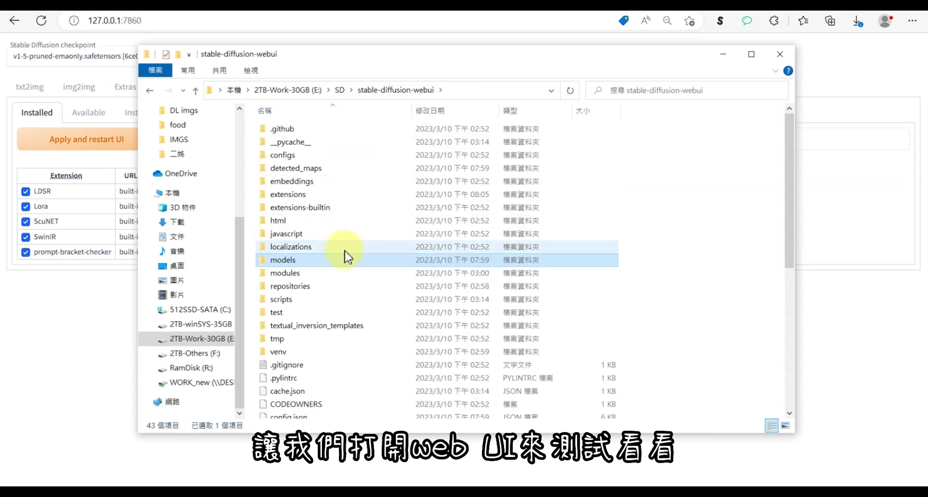
pyautogui.scroll(-5, 346, 255)
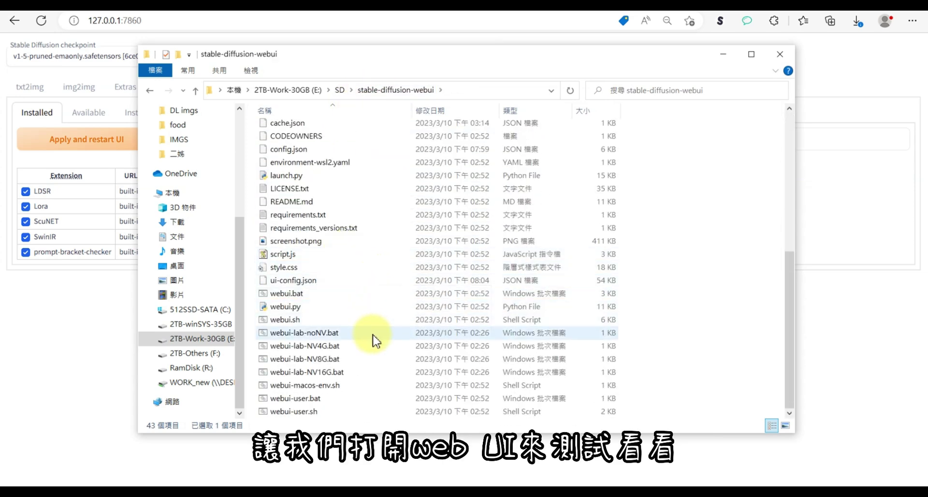
pyautogui.doubleClick(373, 336)
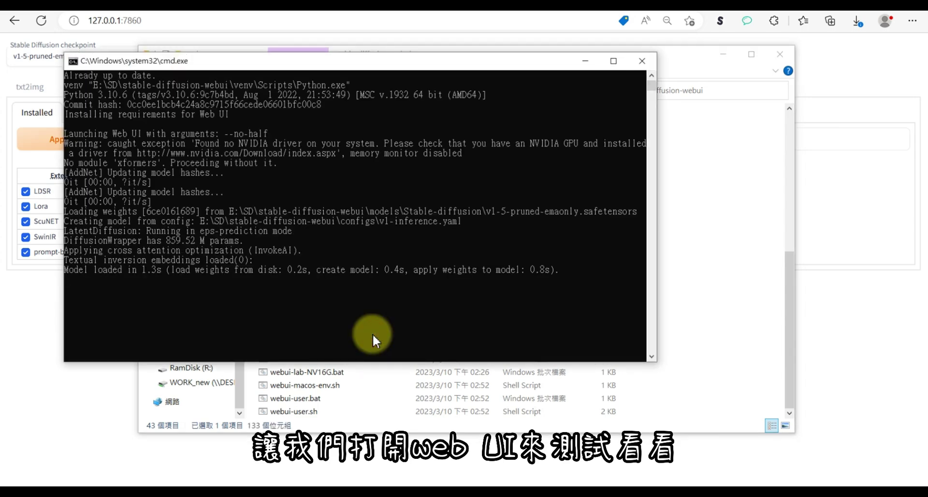
pyautogui.click(37, 295)
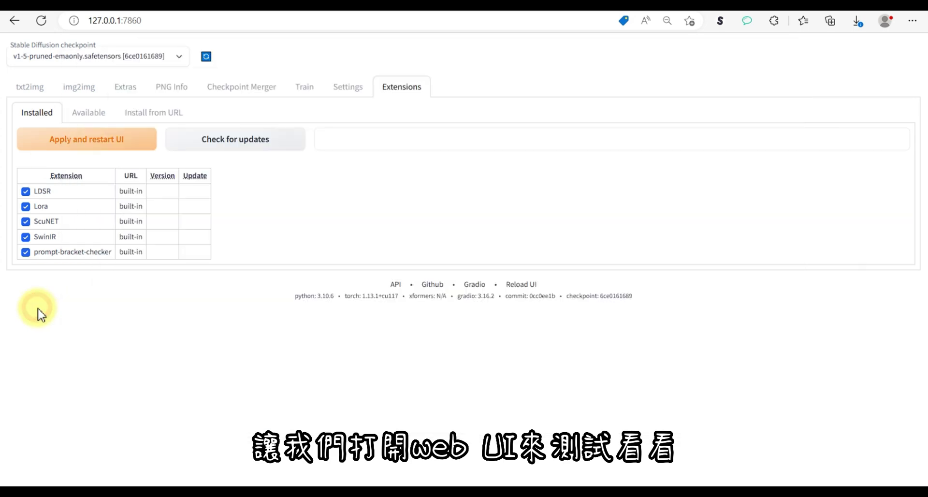
pyautogui.click(41, 21)
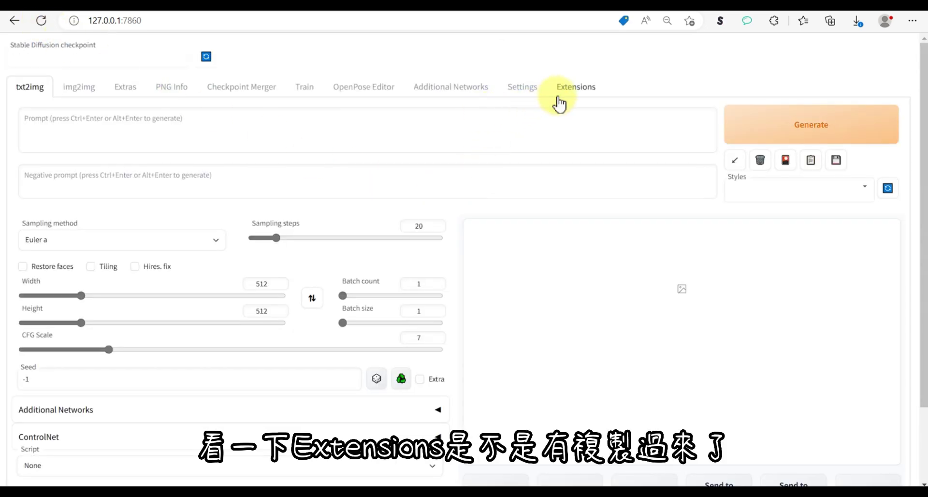
# Check the installed extensions list and the available Stable Diffusion checkpoints for the migrated items.
pyautogui.click(576, 87)
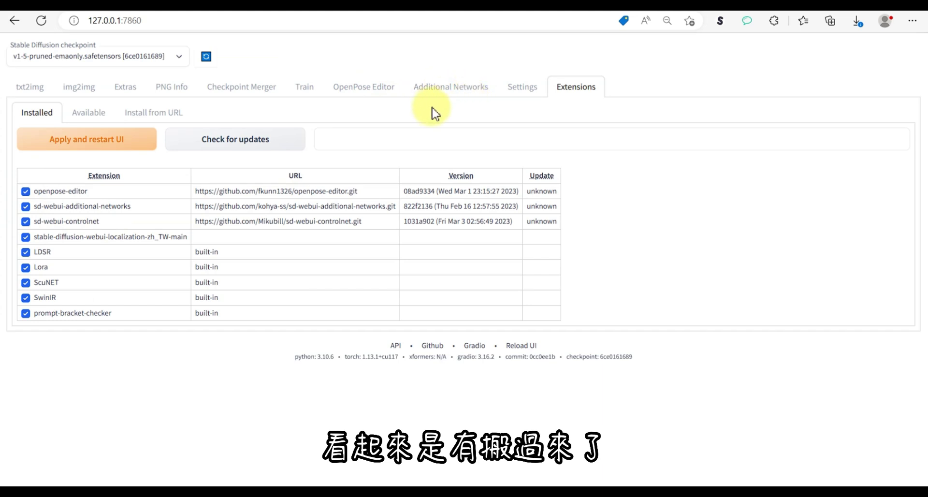
pyautogui.click(180, 60)
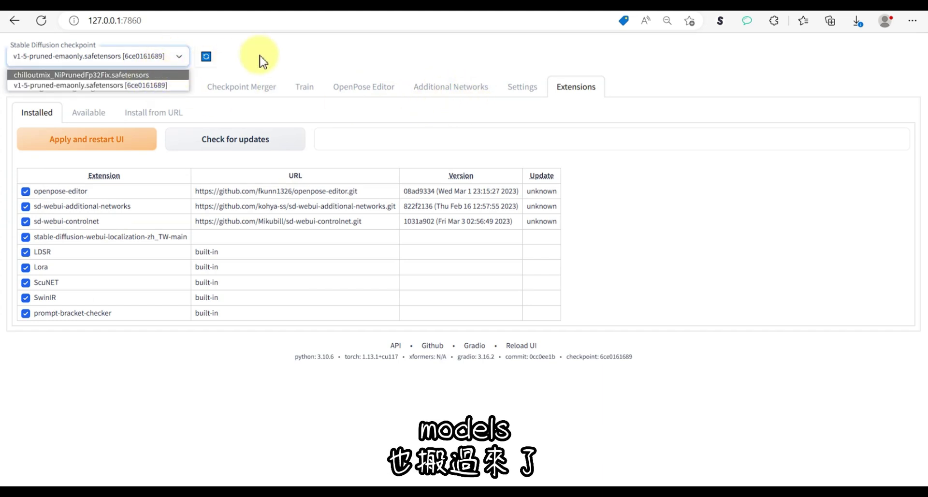
pyautogui.click(305, 49)
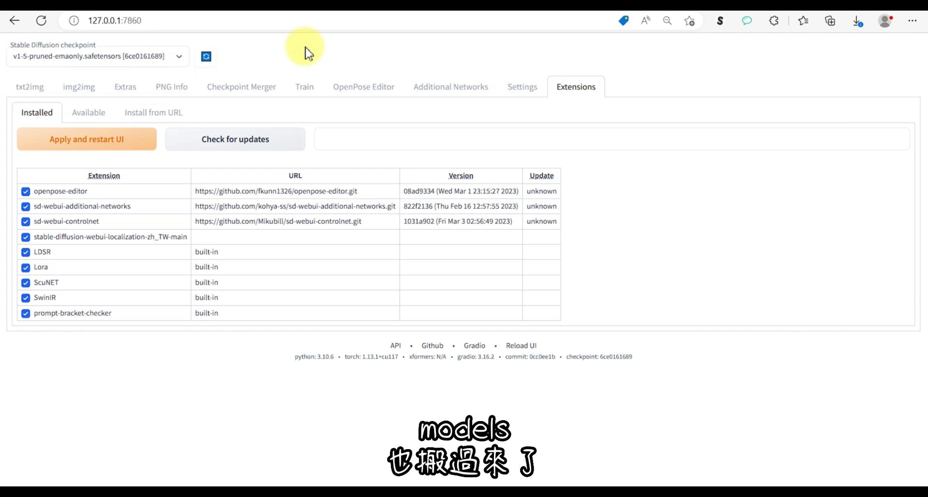